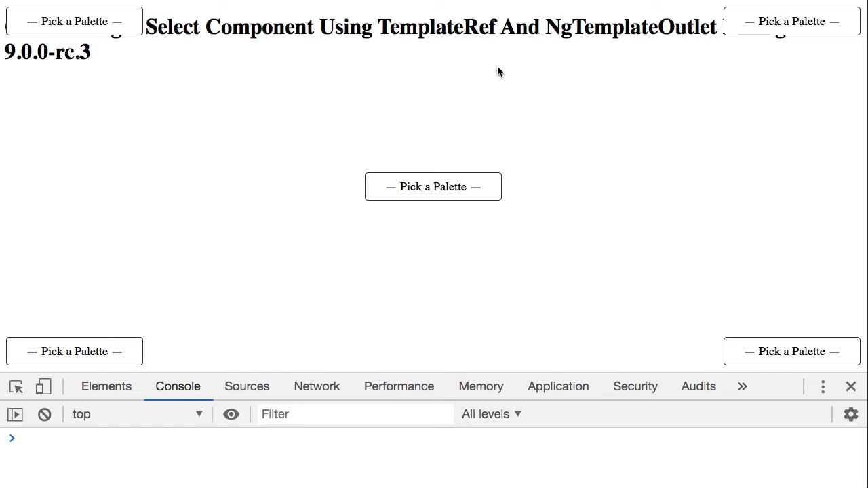
Highlight the TemplateRef and NgTemplateOutlet words in the demo heading while reading it
double_click(464, 31)
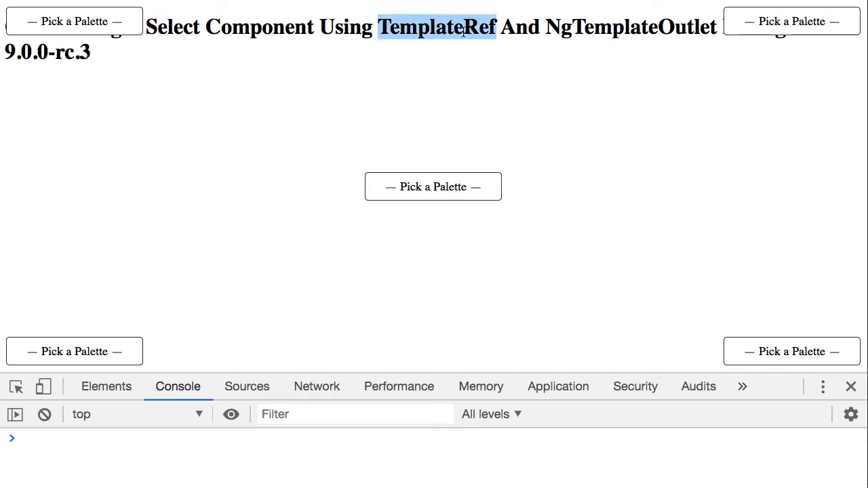
double_click(597, 34)
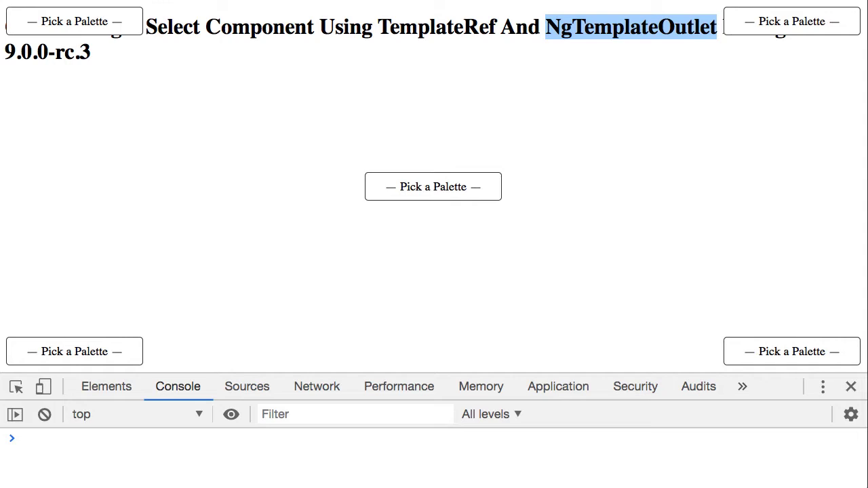
left_click(761, 129)
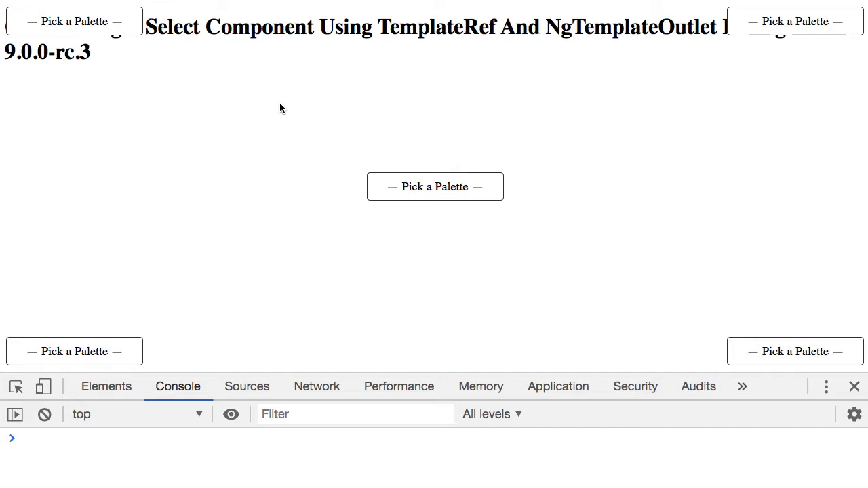
double_click(619, 30)
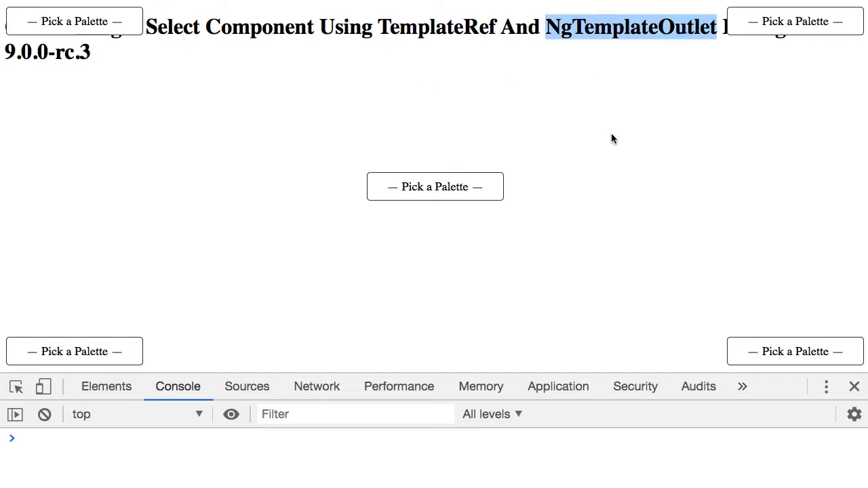
left_click(256, 207)
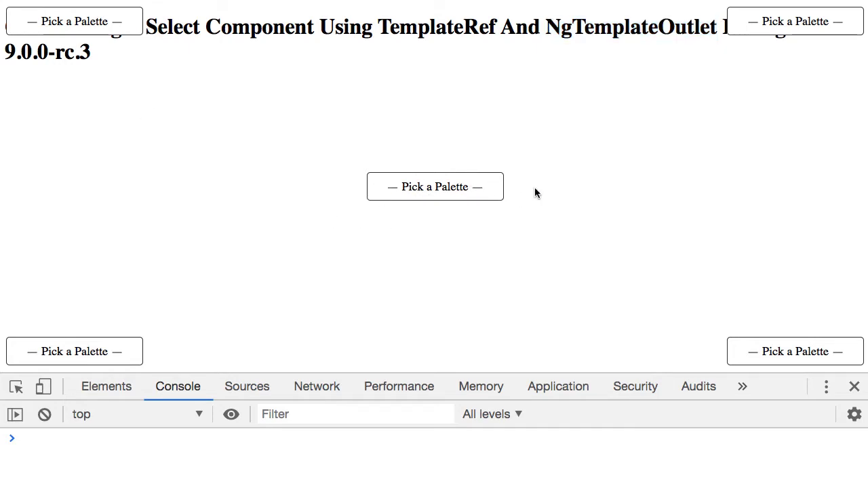
Choose Spring Lemon, Palette1, Cups and the cream-and-slate palette in the centre, top-left, bottom-left and bottom-right pickers
left_click(482, 195)
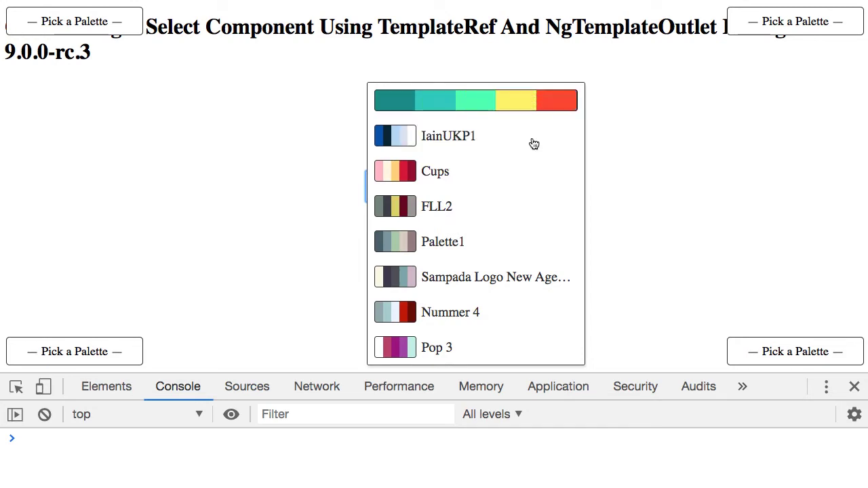
left_click(485, 108)
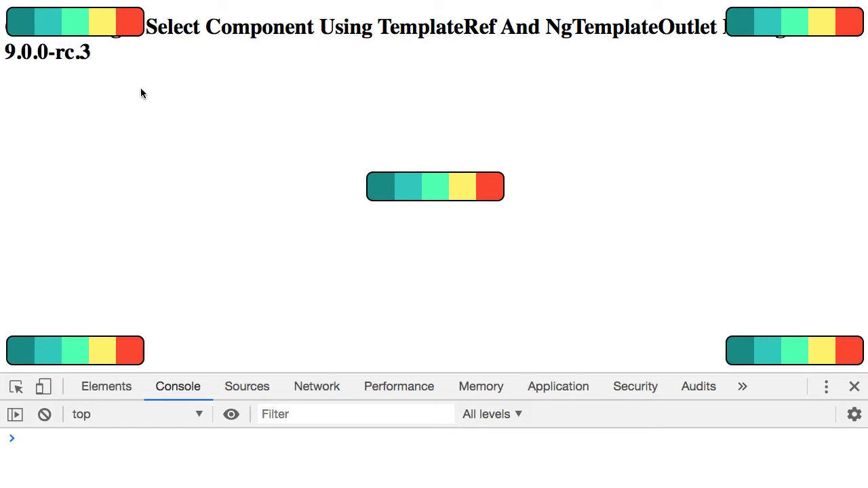
left_click(93, 28)
left_click(100, 163)
left_click(93, 349)
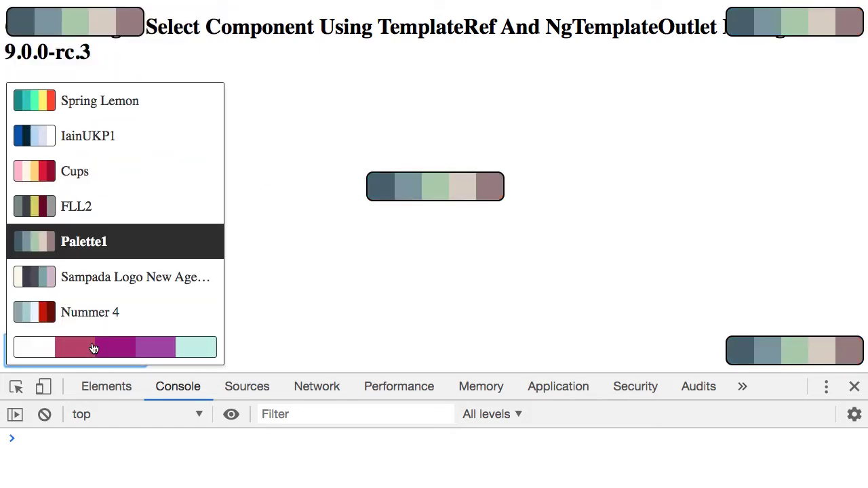
left_click(122, 178)
left_click(784, 351)
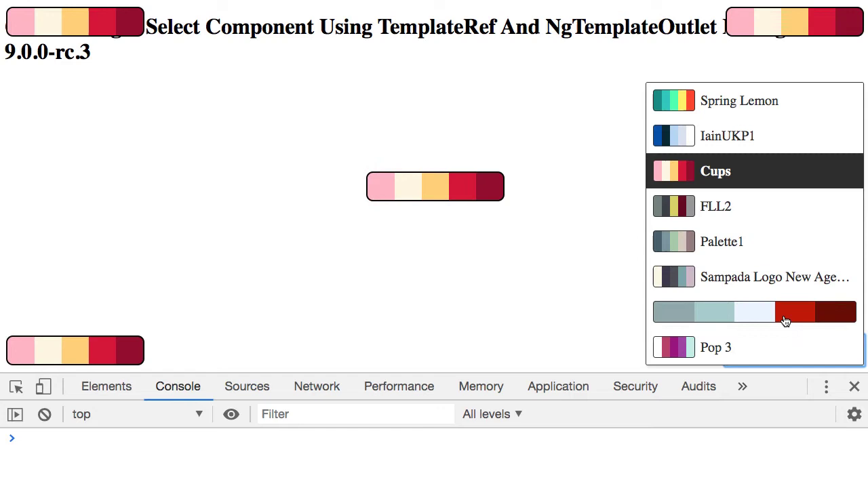
left_click(783, 285)
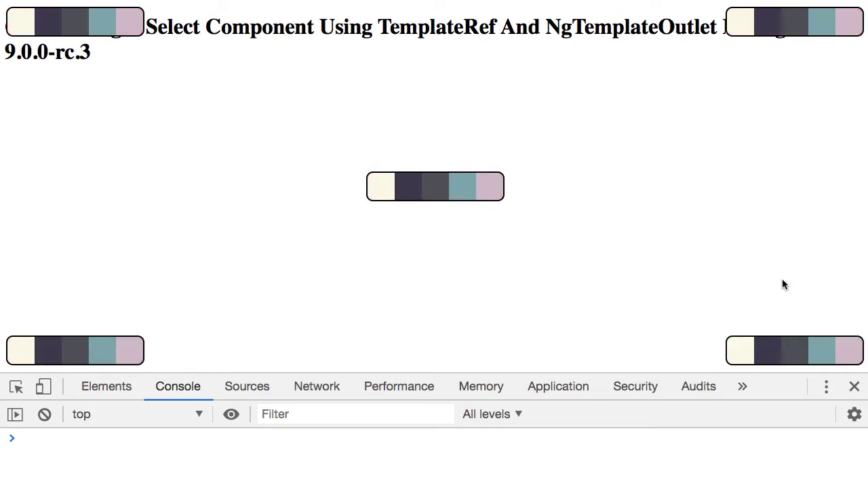
Highlight TemplateRef in the heading again, then set the centre picker to the Cups palette
double_click(436, 26)
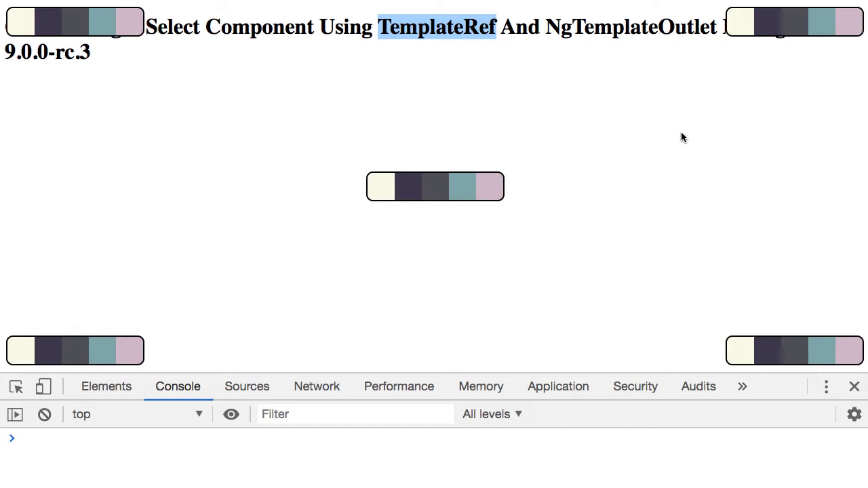
left_click(571, 120)
left_click(451, 182)
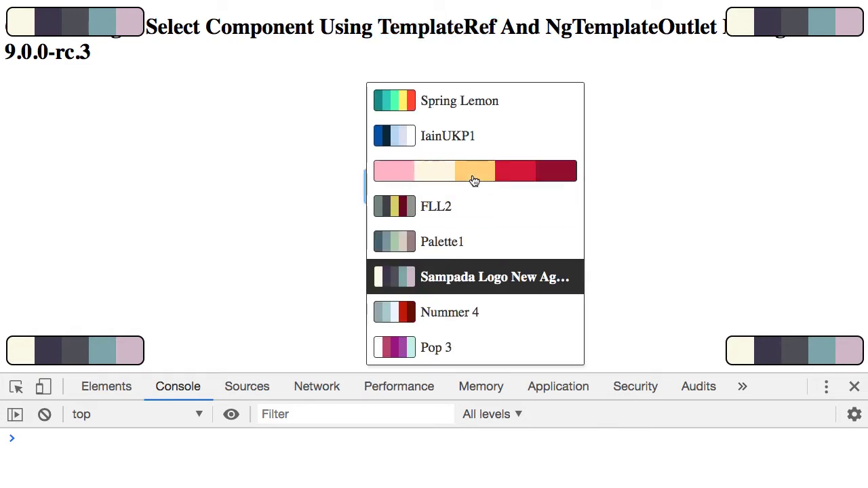
left_click(418, 179)
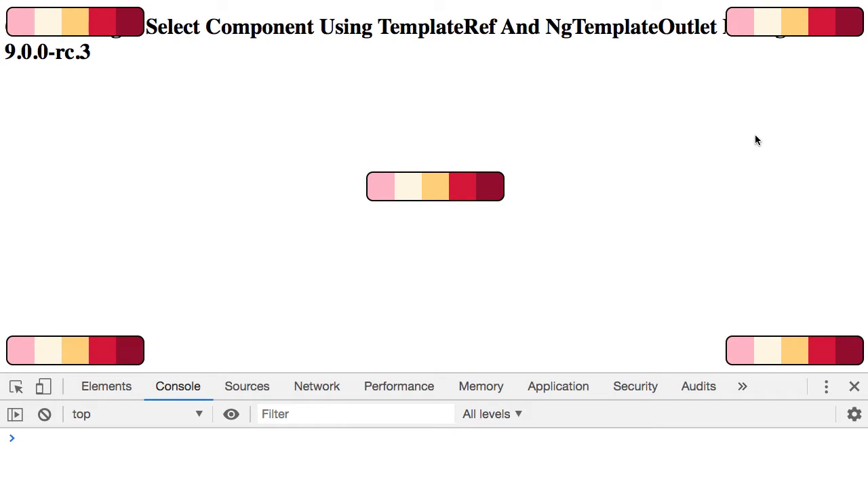
Switch to the editor and review AppComponent's colorPalettes entries down to the templateUrl line
key("super+Tab")
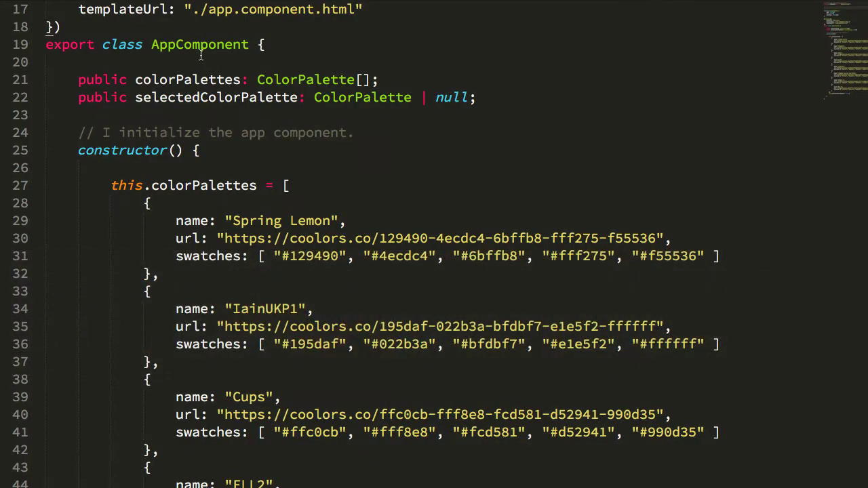
left_click(200, 55)
double_click(200, 46)
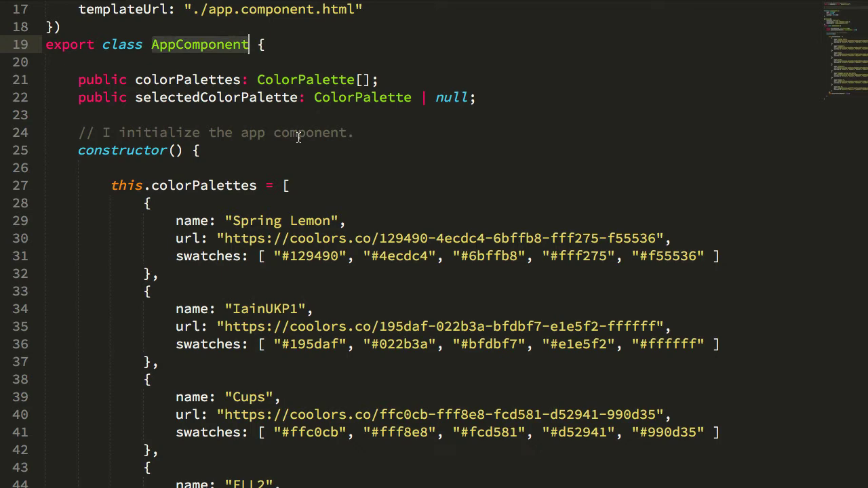
scroll(298, 137, "down", 3)
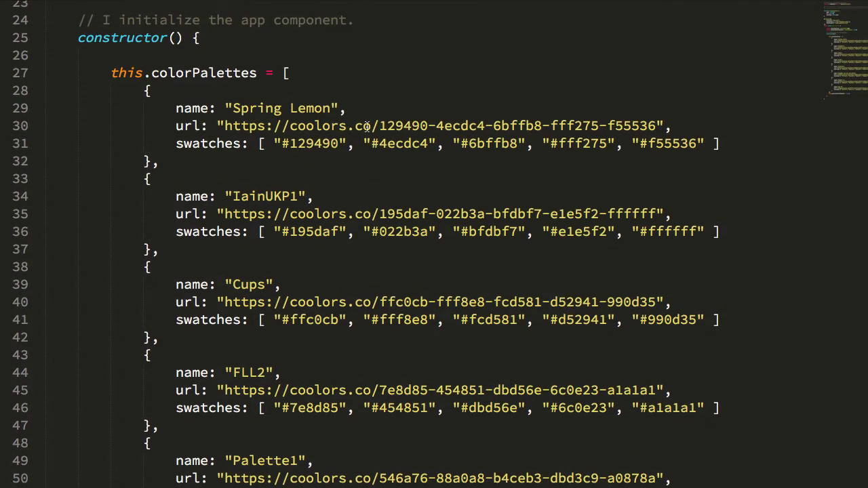
left_click(163, 109)
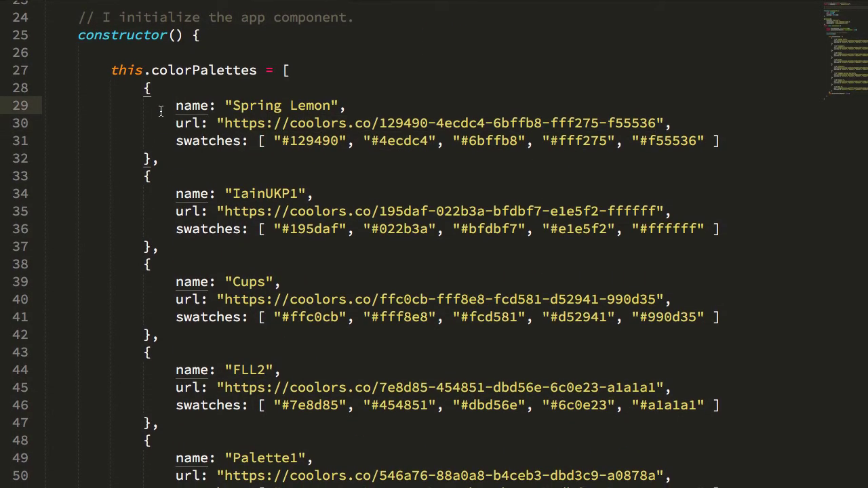
scroll(161, 111, "down", 2)
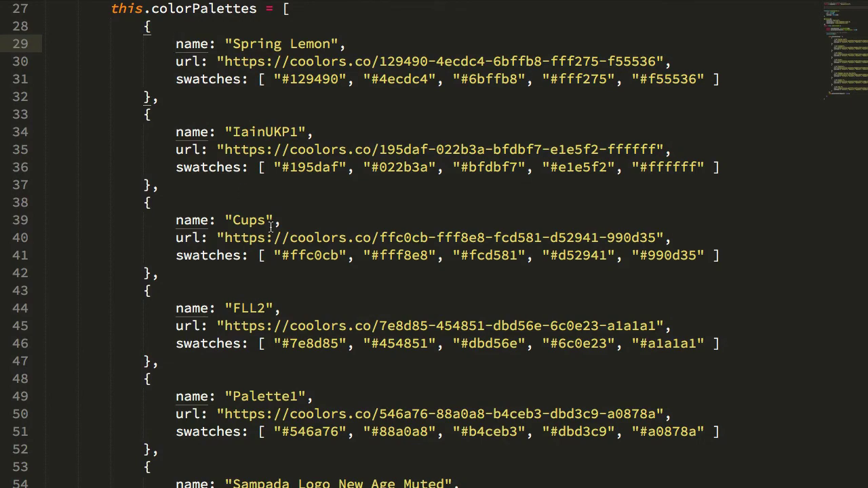
scroll(270, 227, "down", 5)
scroll(270, 227, "down", 7)
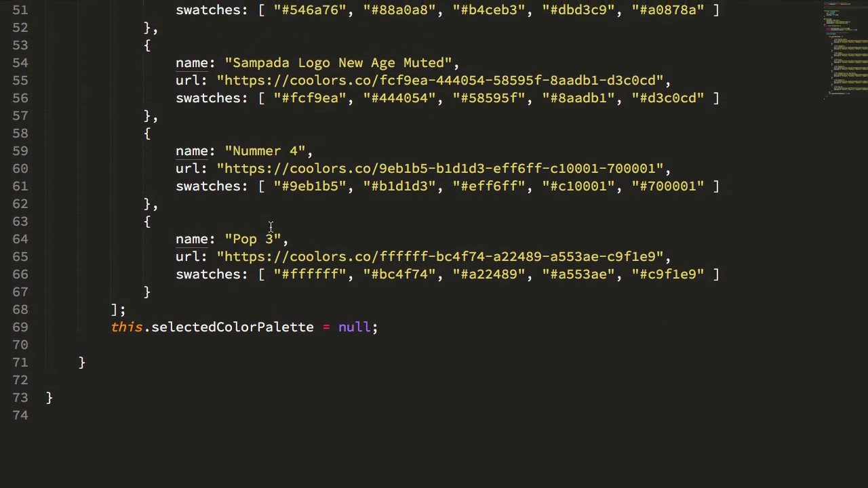
scroll(269, 227, "up", 5)
scroll(270, 227, "up", 7)
scroll(270, 227, "up", 4)
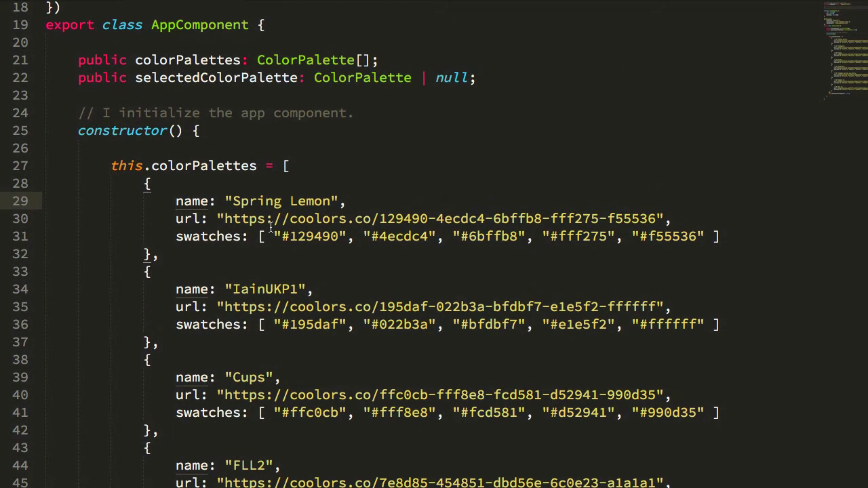
scroll(270, 227, "up", 3)
scroll(270, 227, "up", 2)
scroll(270, 227, "up", 2)
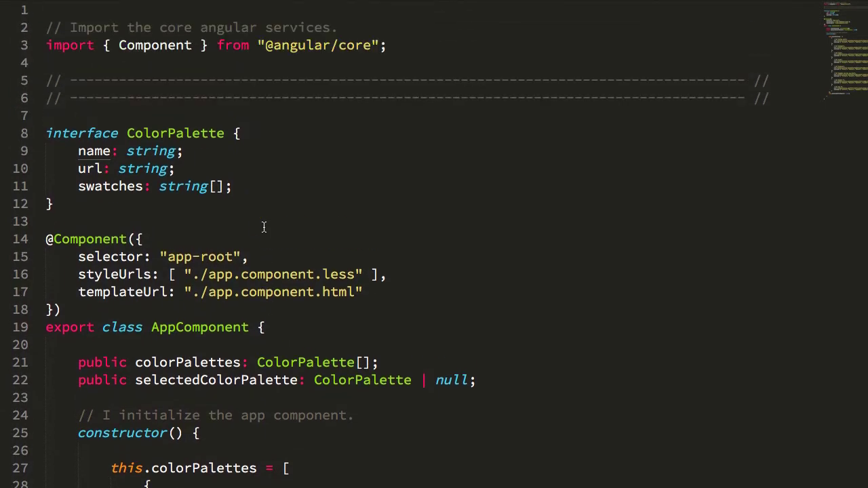
left_click(328, 296)
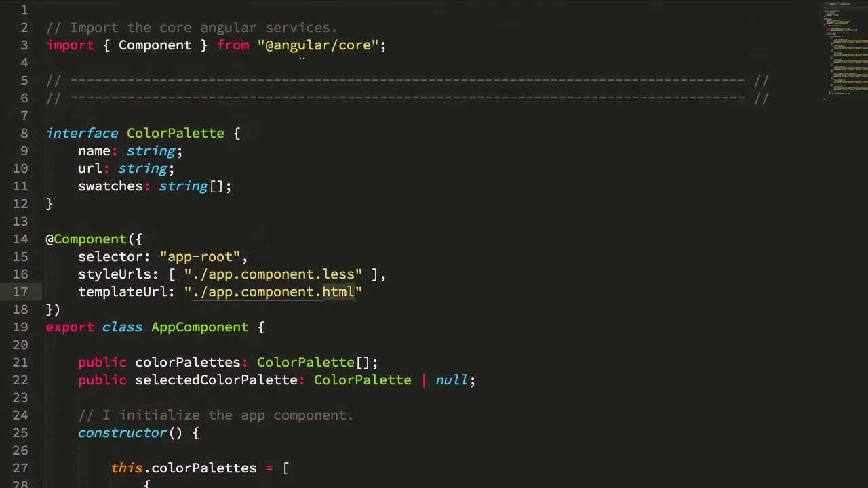
left_click(292, 3)
scroll(306, 103, "up", 1)
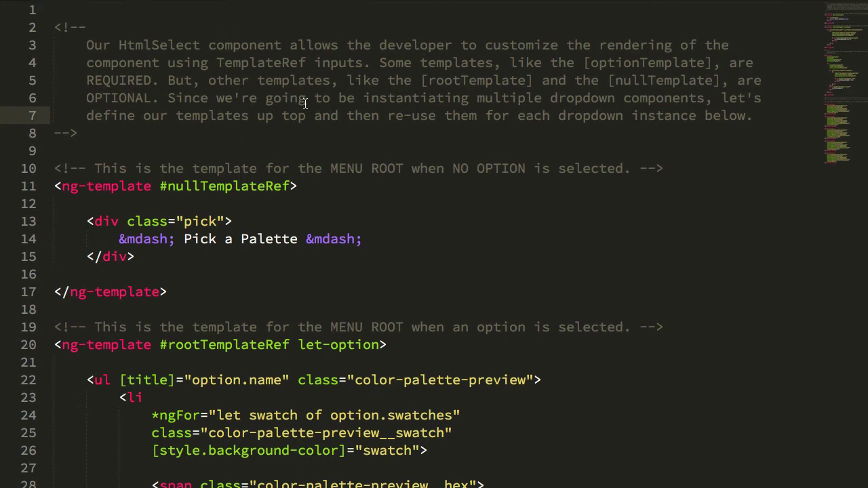
left_click(306, 101)
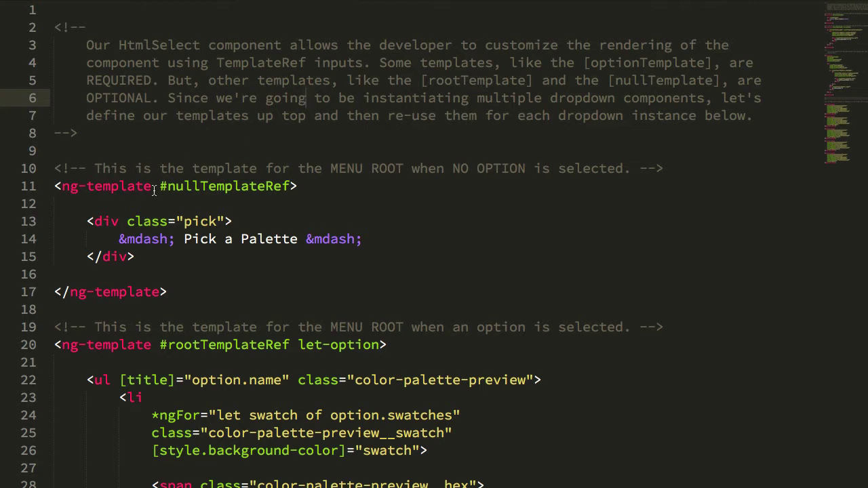
left_click_drag(150, 187, 54, 187)
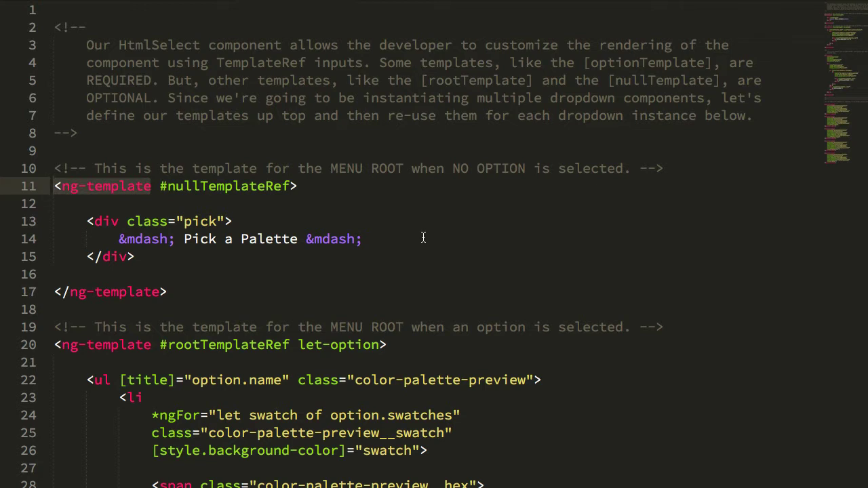
left_click(160, 188)
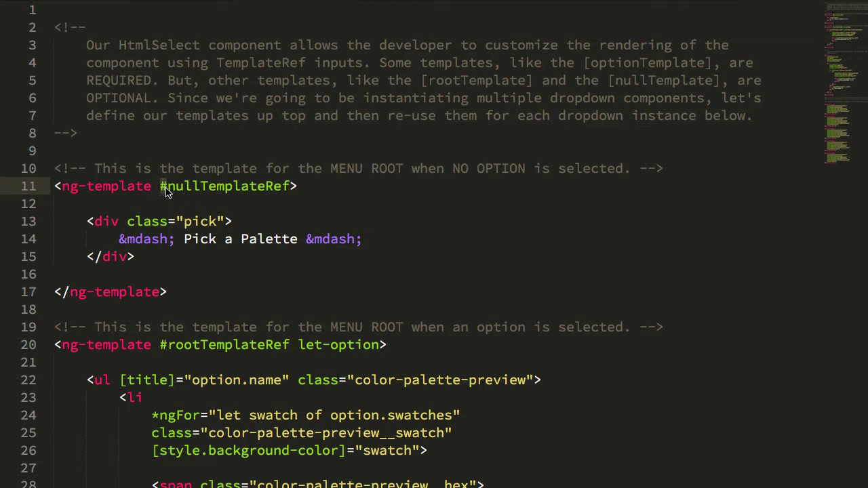
double_click(203, 188)
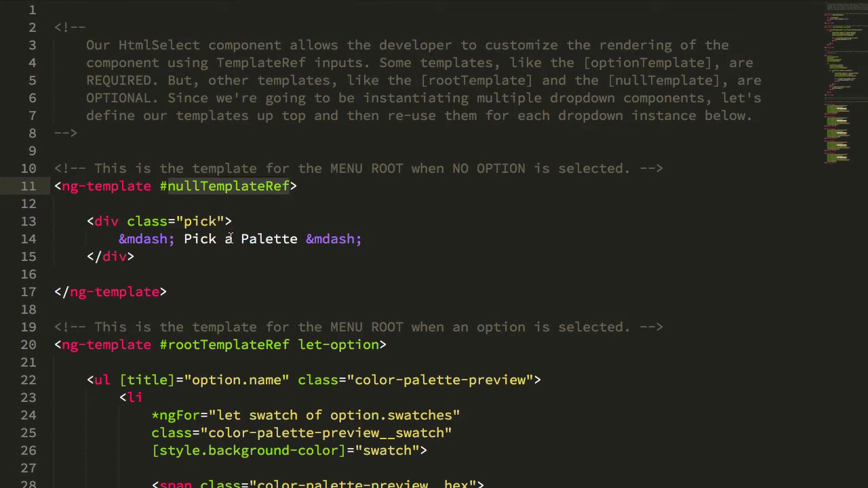
left_click_drag(184, 290, 9, 187)
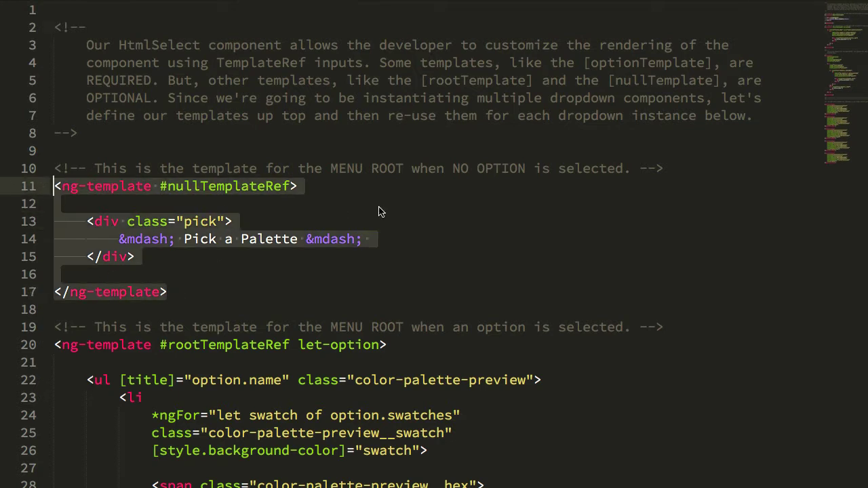
left_click(233, 188)
key("Left")
key("Left")
key("Left")
key("Left")
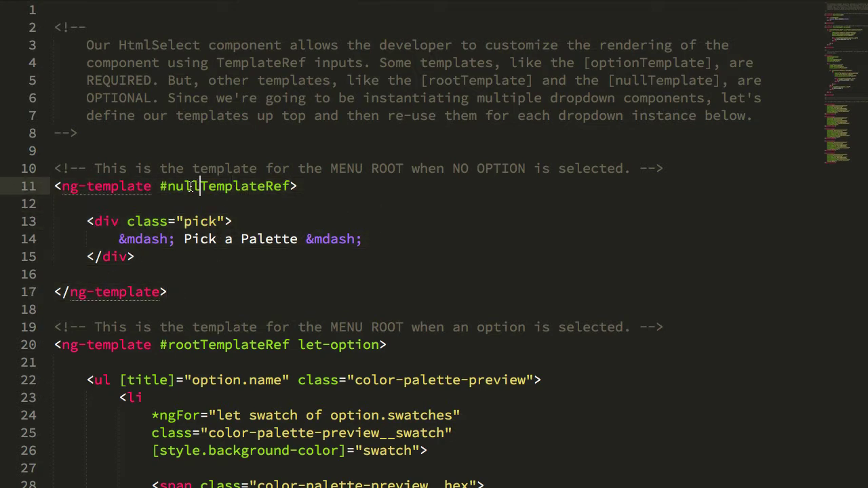
key("Left")
key("Left")
key("Left")
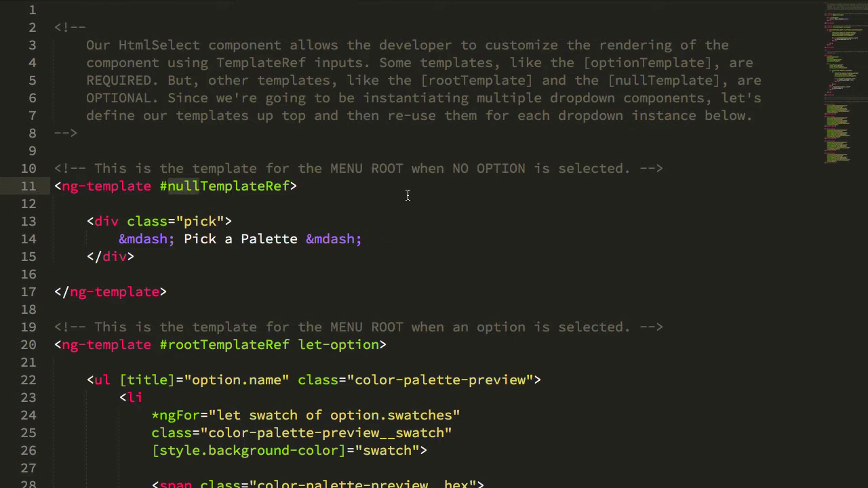
scroll(398, 194, "down", 1)
key("Down")
key("Down")
key("Down")
key("Right")
key("Right")
key("shift+Right")
key("shift+Right")
key("shift+Right")
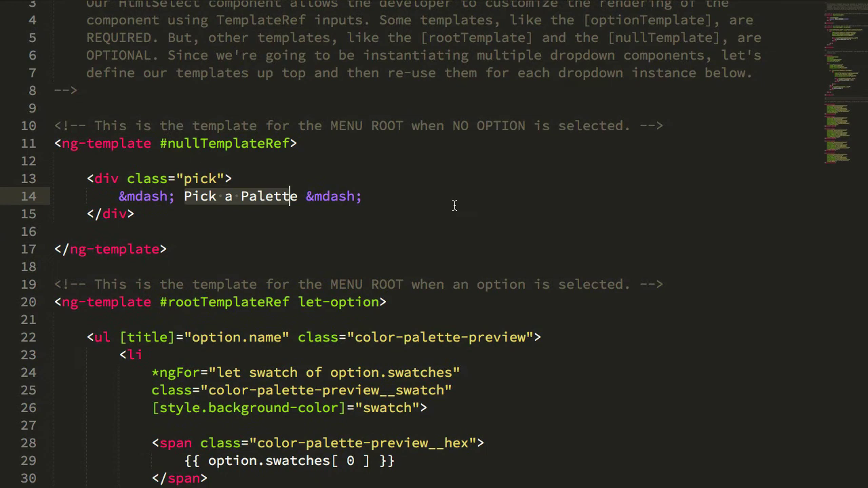
scroll(454, 206, "down", 2)
double_click(107, 232)
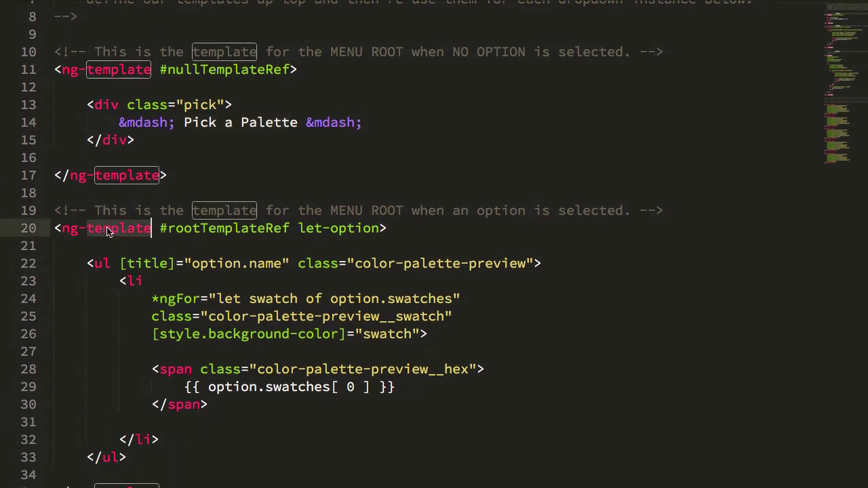
double_click(173, 230)
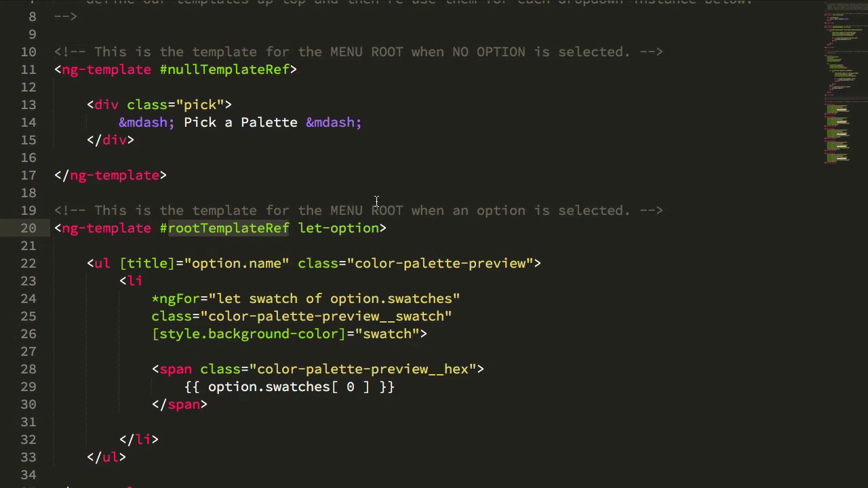
scroll(374, 199, "down", 3)
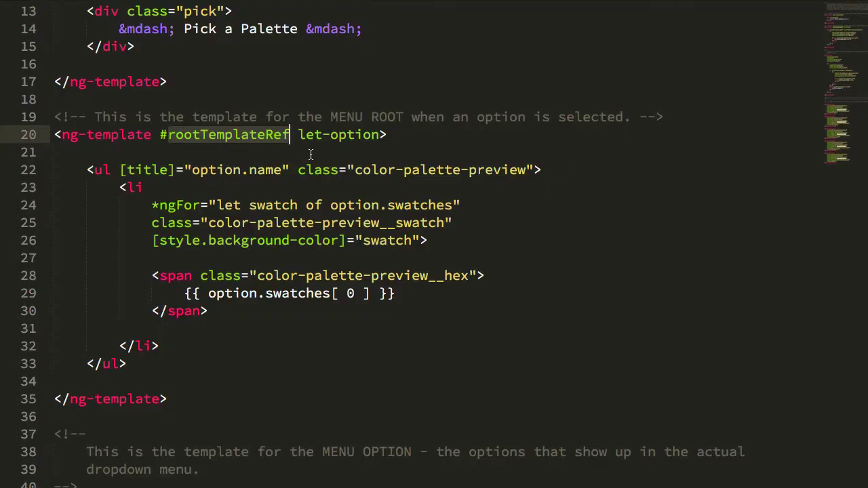
left_click_drag(298, 134, 381, 134)
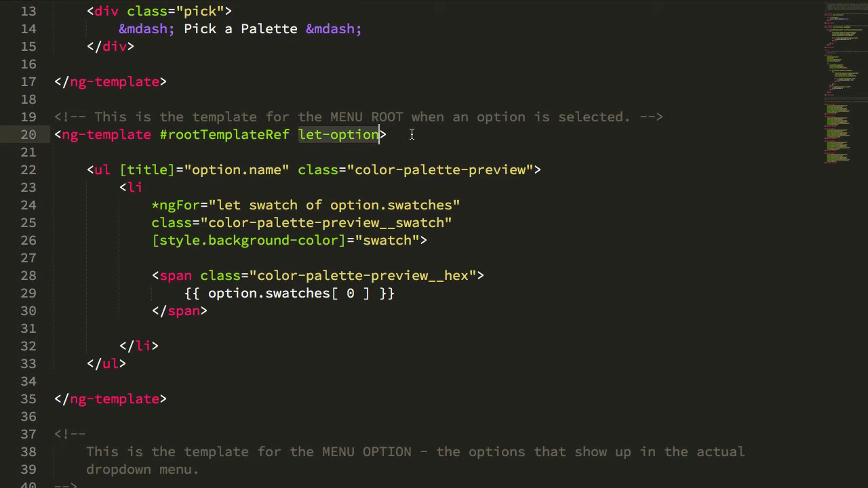
double_click(354, 136)
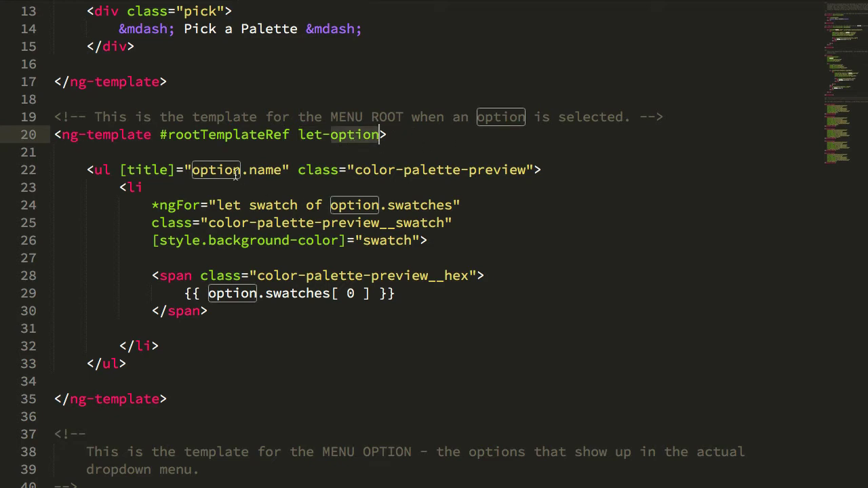
left_click(210, 169)
mouse_move(55, 152)
left_mouse_down()
mouse_move(95, 171)
mouse_move(197, 366)
left_mouse_up()
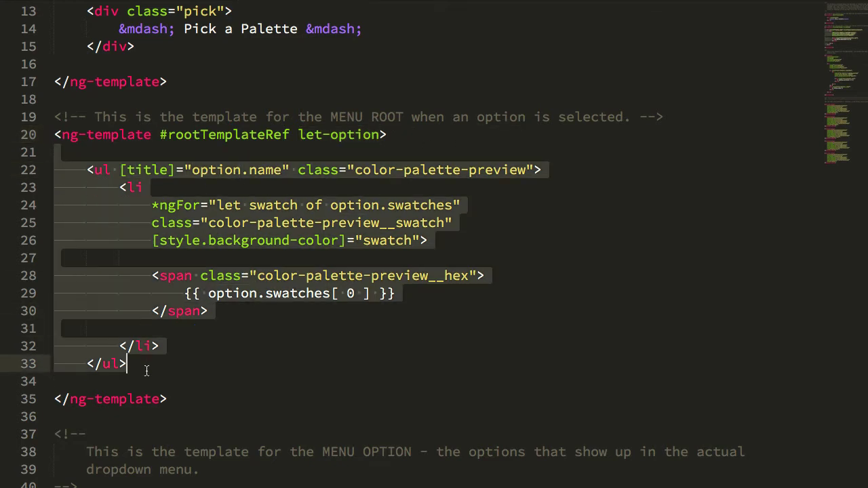
left_click(205, 366)
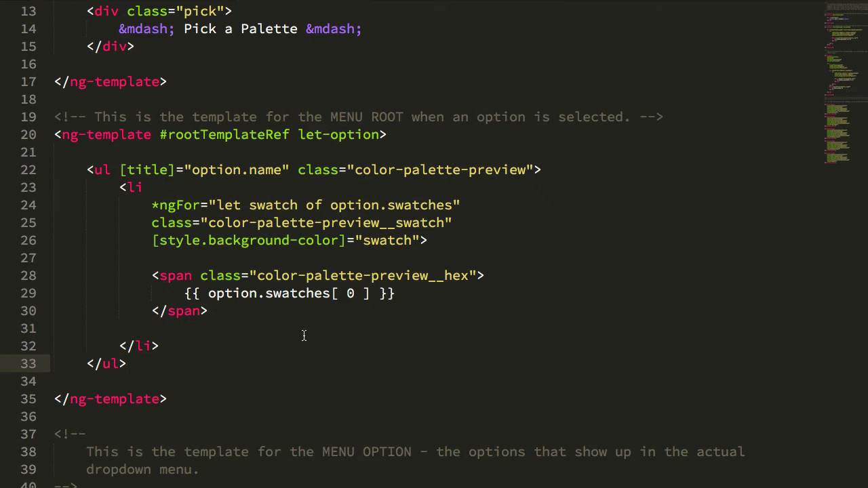
scroll(296, 328, "down", 1)
scroll(298, 331, "down", 3)
scroll(304, 336, "down", 3)
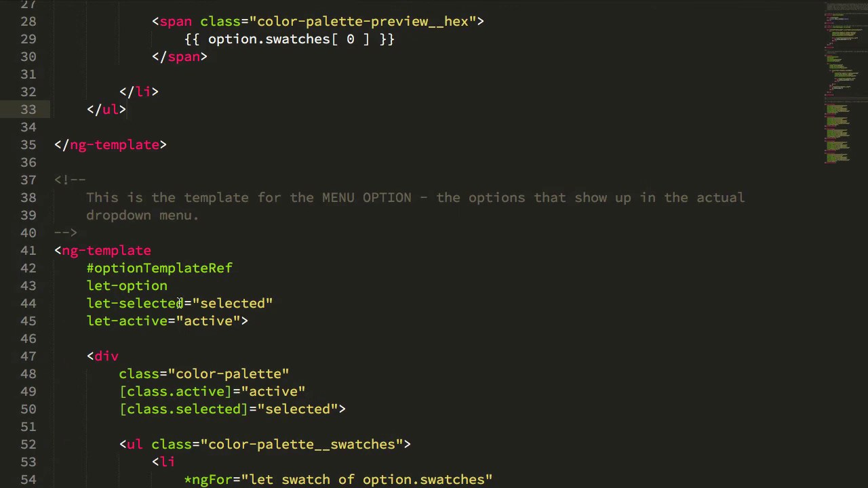
Point into the optionTemplateRef template and its let-option declaration
left_click(93, 268)
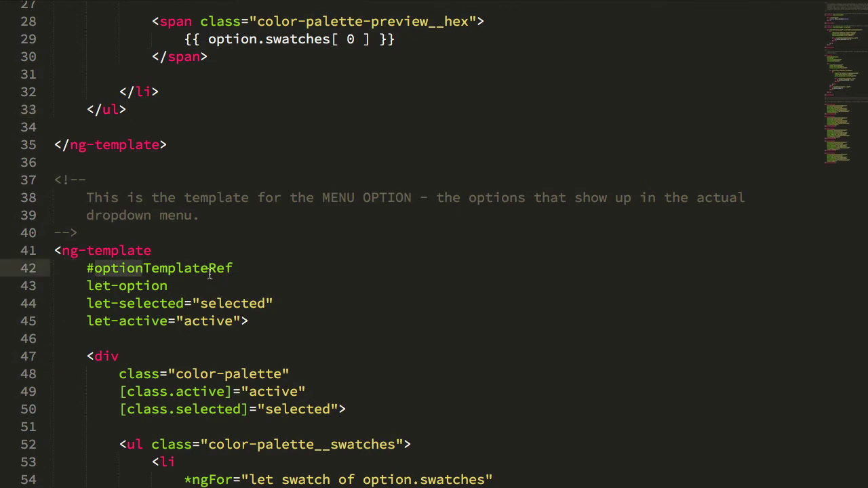
left_click(92, 269)
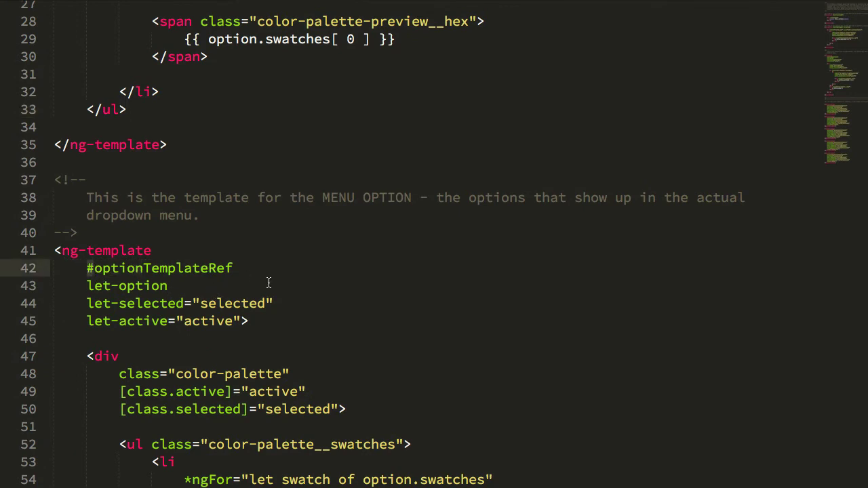
scroll(268, 283, "down", 3)
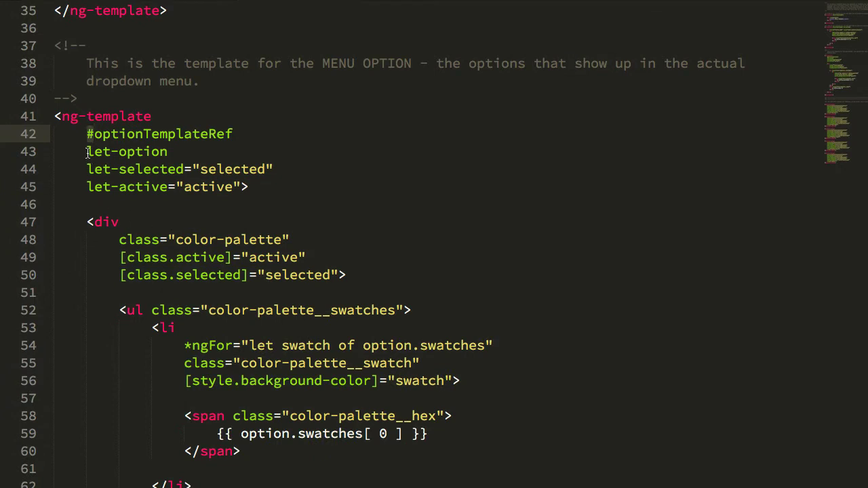
left_click_drag(87, 151, 249, 187)
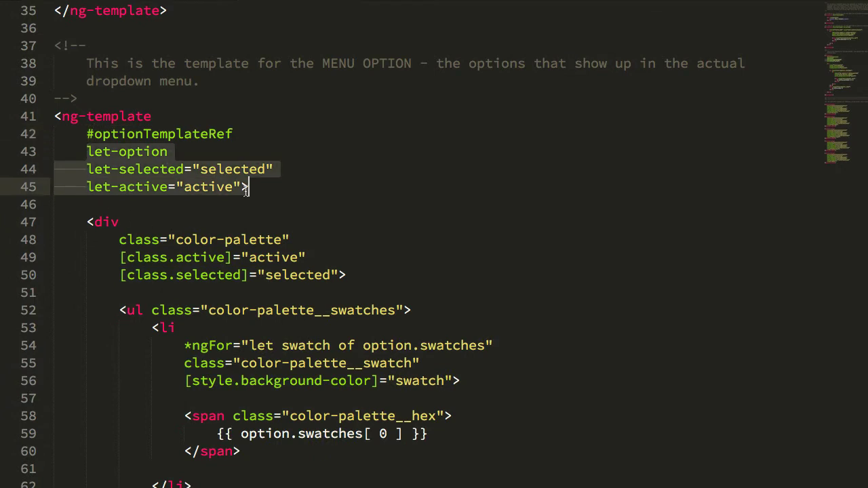
left_click(353, 193)
left_click(168, 151)
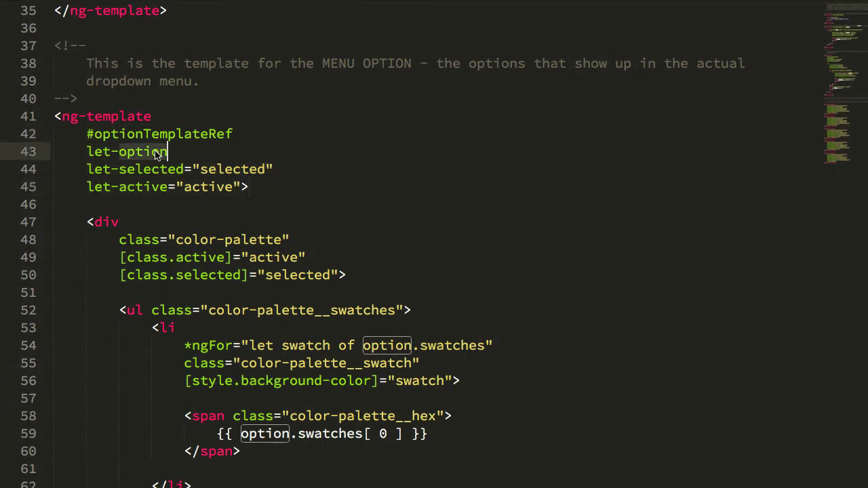
Highlight every use of the selected and active template variables
left_click(148, 168)
double_click(147, 169)
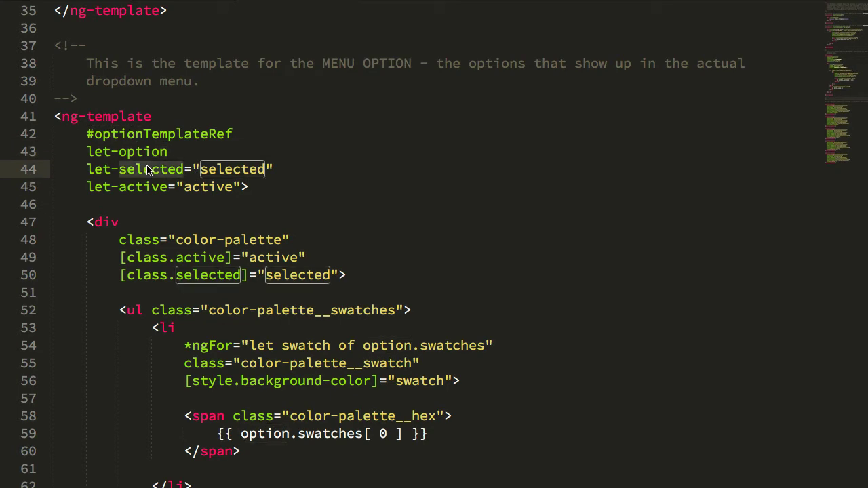
key("Right")
double_click(144, 187)
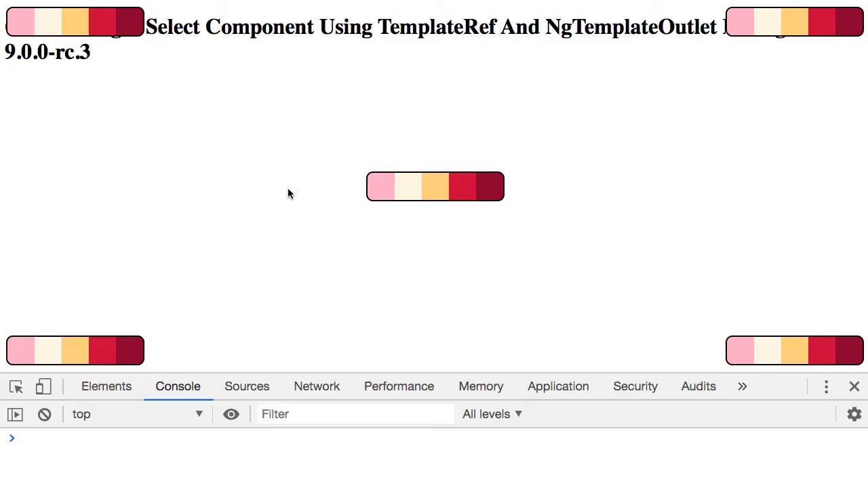
Reopen the centre dropdown keeping Cups, then select the option template's variable declarations in the editor
left_click(432, 187)
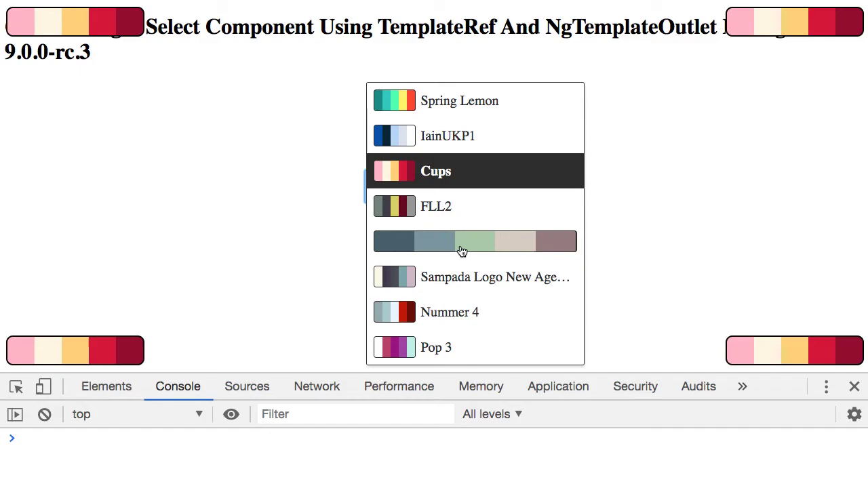
left_click(265, 225)
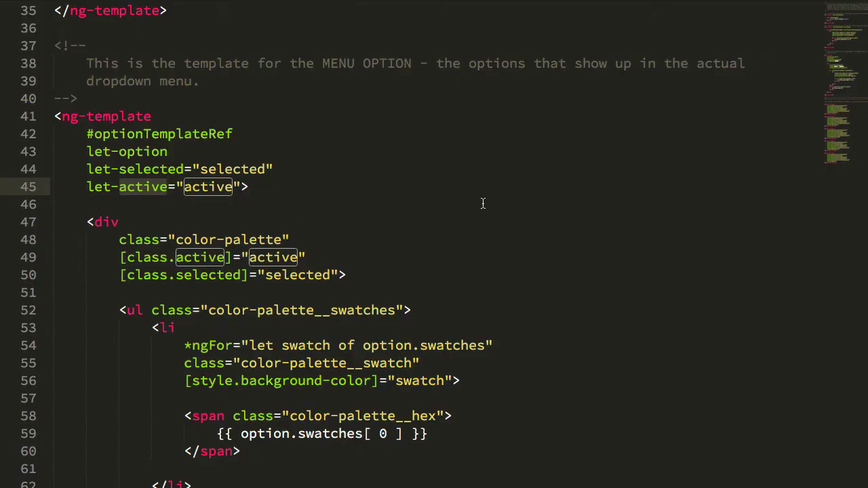
scroll(485, 202, "down", 2)
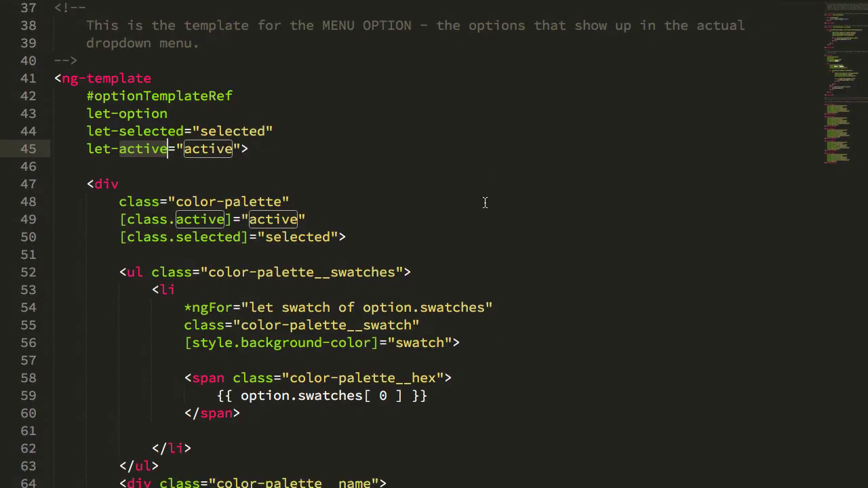
scroll(484, 203, "down", 3)
key("Up")
key("Up")
key("Home")
left_click(316, 109, "shift")
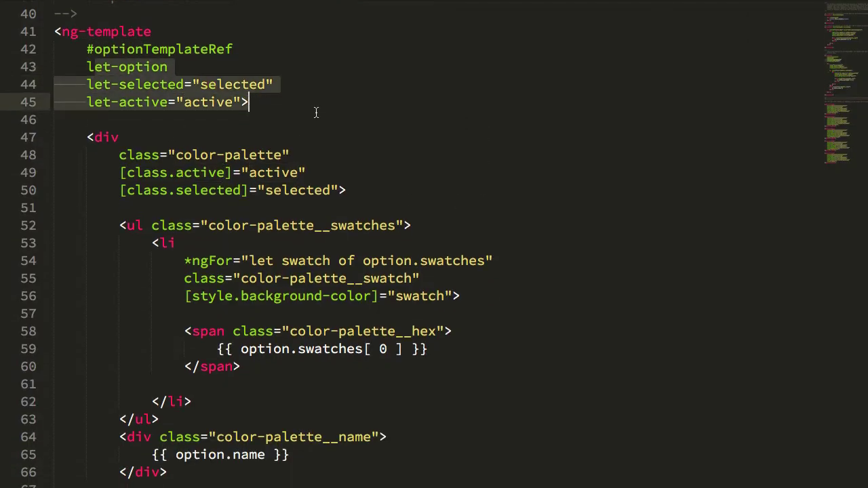
scroll(342, 112, "down", 9)
scroll(341, 112, "up", 2)
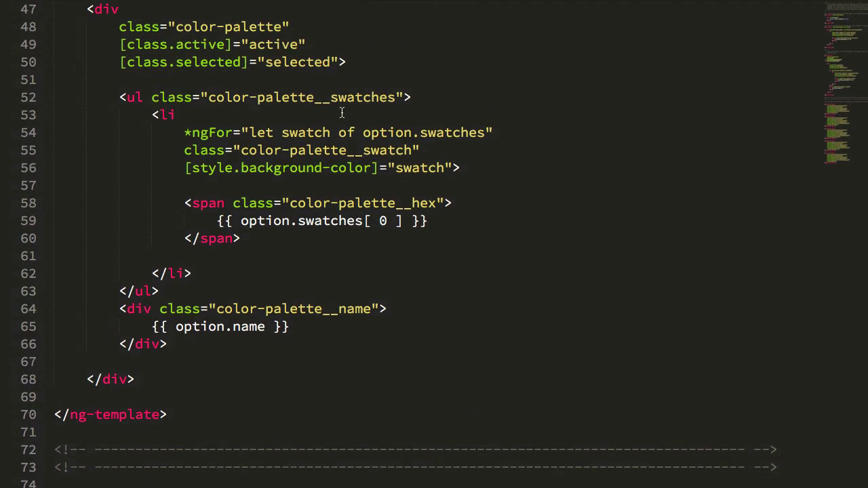
Mark and release the color-palette markup before moving to the app-html-select instances
left_click(87, 12)
mouse_move(86, 12)
left_mouse_down()
mouse_move(223, 329)
mouse_move(301, 373)
left_mouse_up()
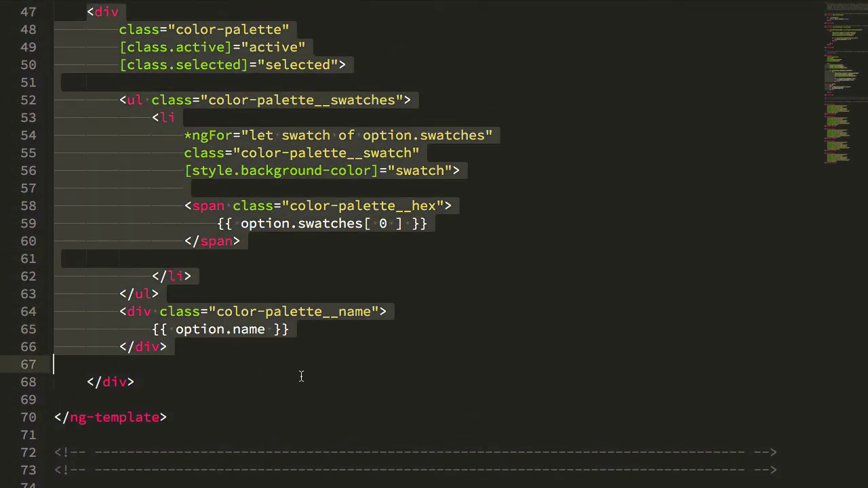
left_click(300, 383)
scroll(212, 190, "up", 1)
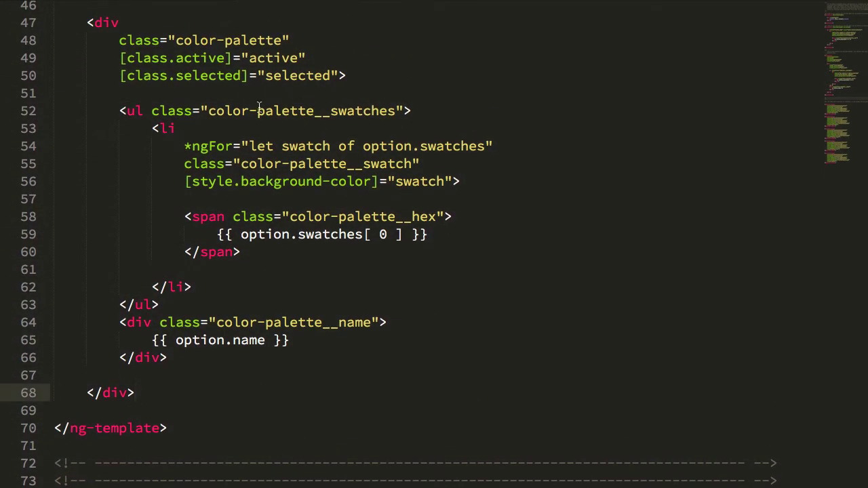
scroll(405, 266, "up", 4)
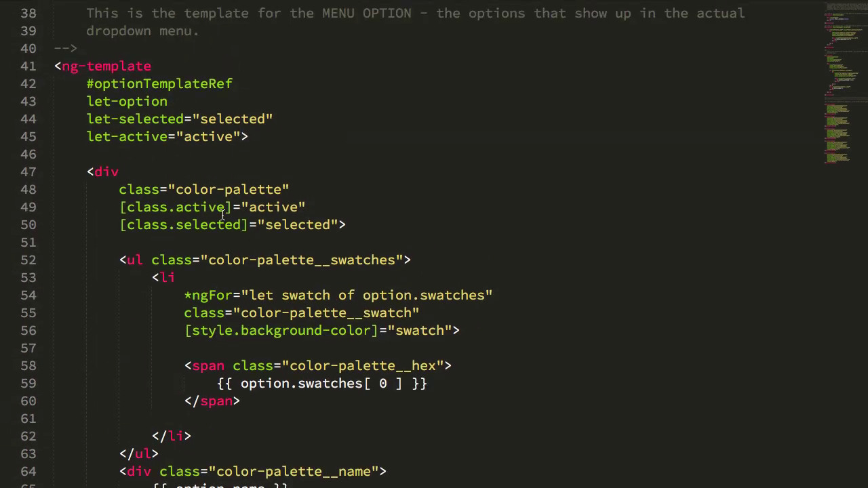
scroll(353, 226, "down", 2)
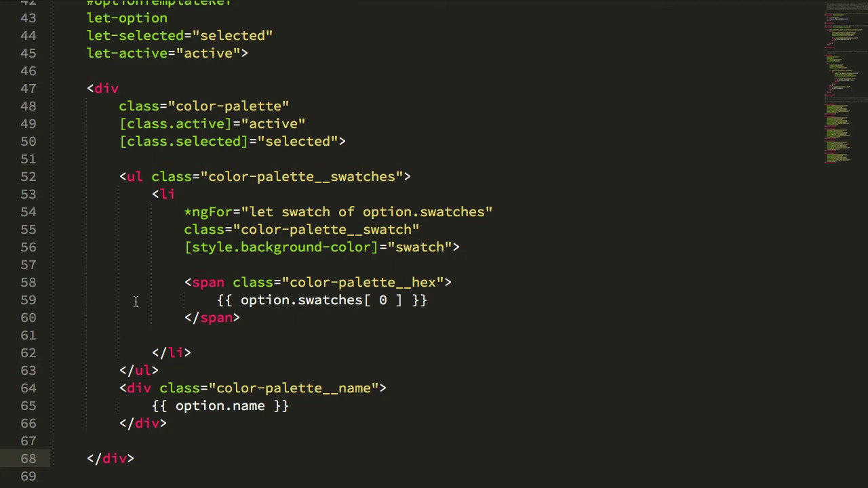
scroll(136, 301, "down", 3)
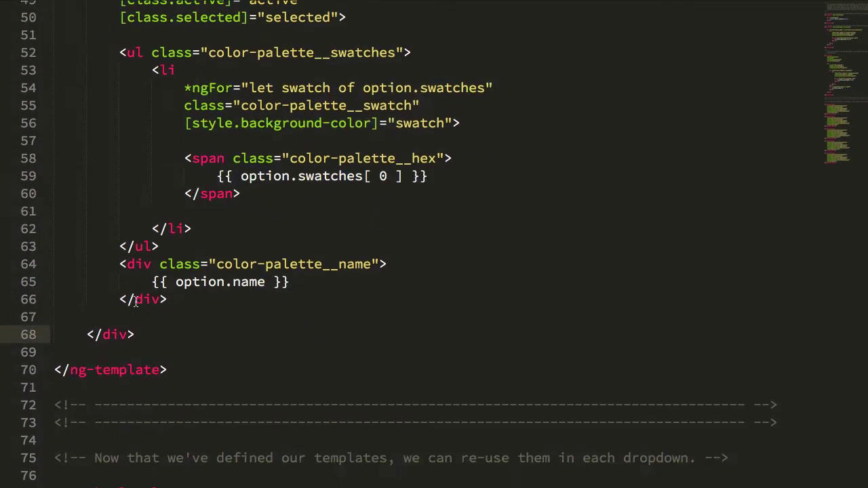
scroll(136, 301, "down", 5)
scroll(135, 301, "down", 3)
left_click(184, 153)
left_click_drag(185, 154, 62, 154)
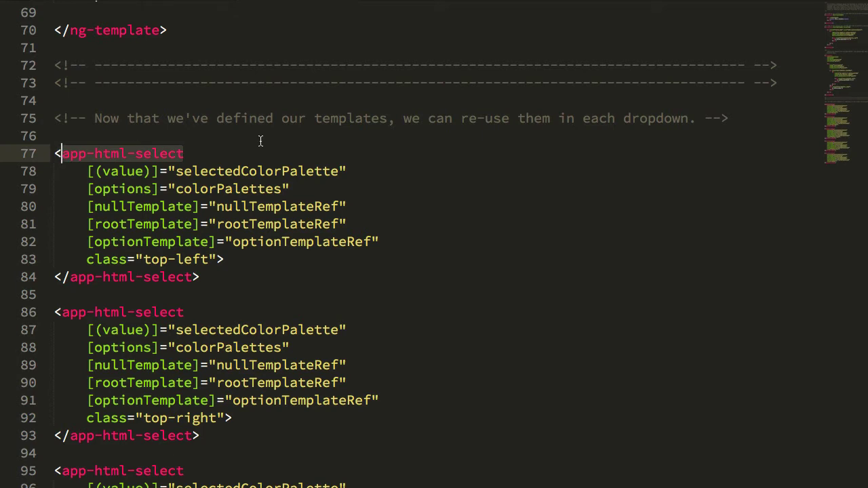
double_click(281, 205)
double_click(295, 218)
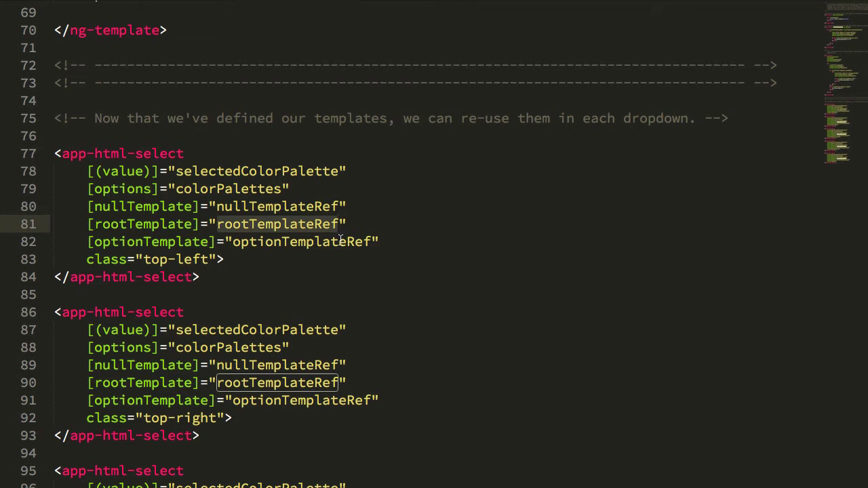
double_click(262, 207)
double_click(263, 224)
double_click(282, 243)
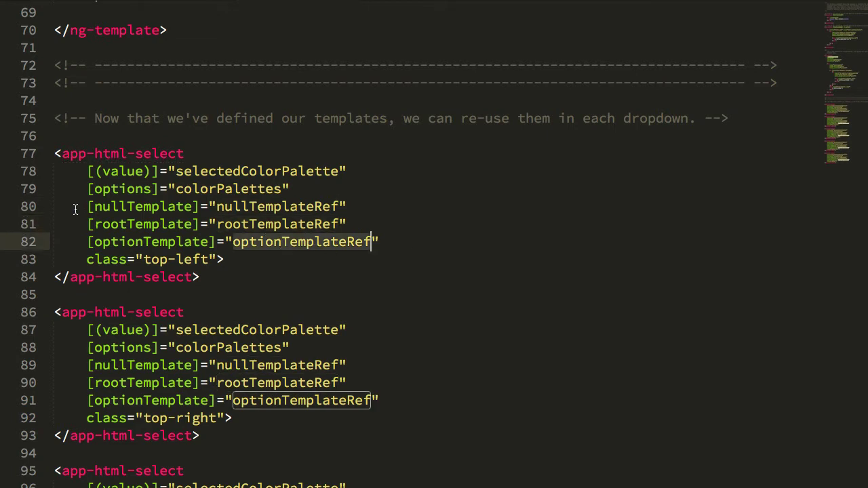
left_click_drag(81, 206, 215, 243)
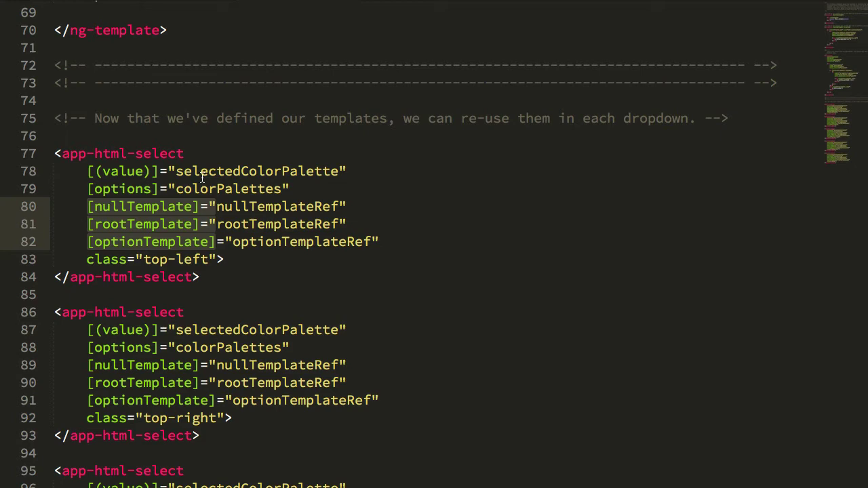
left_click(300, 151)
scroll(364, 169, "down", 3)
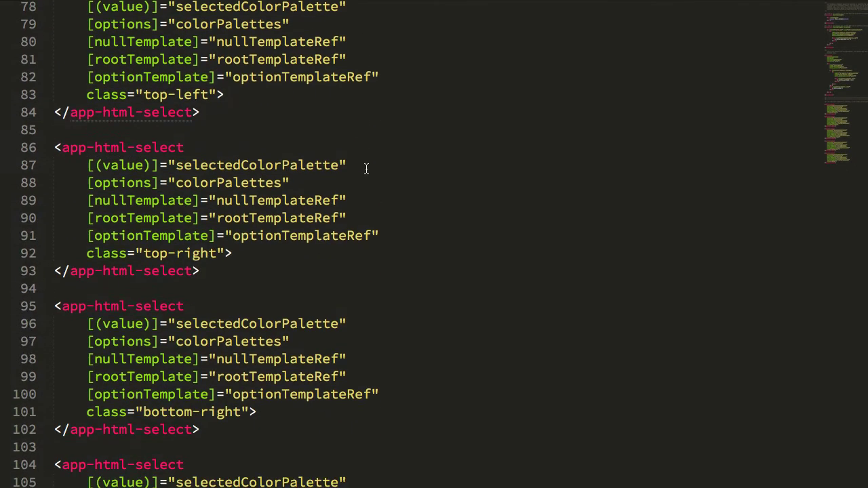
scroll(153, 195, "down", 6)
scroll(261, 386, "up", 1)
scroll(237, 325, "up", 4)
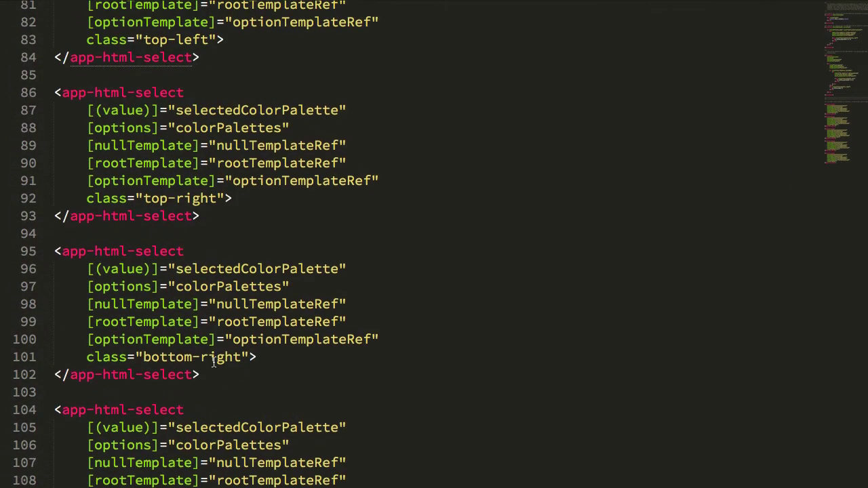
scroll(217, 258, "up", 3)
left_click_drag(206, 212, 27, 116)
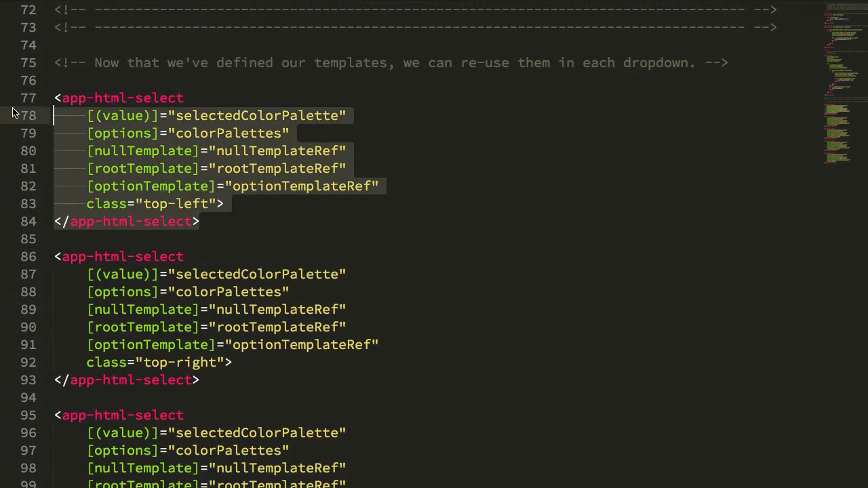
left_click(159, 188)
left_click_drag(82, 204, 215, 203)
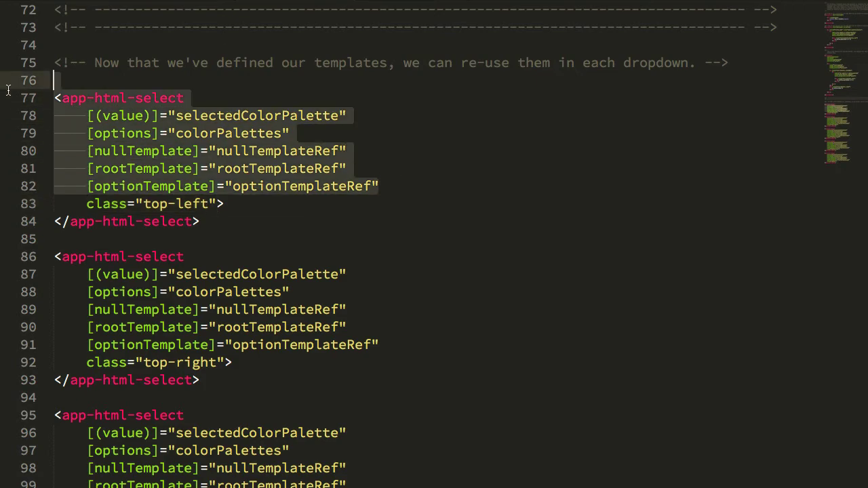
left_click_drag(409, 184, 7, 98)
key("ctrl+d")
key("ctrl+d")
key("ctrl+d")
key("ctrl+d")
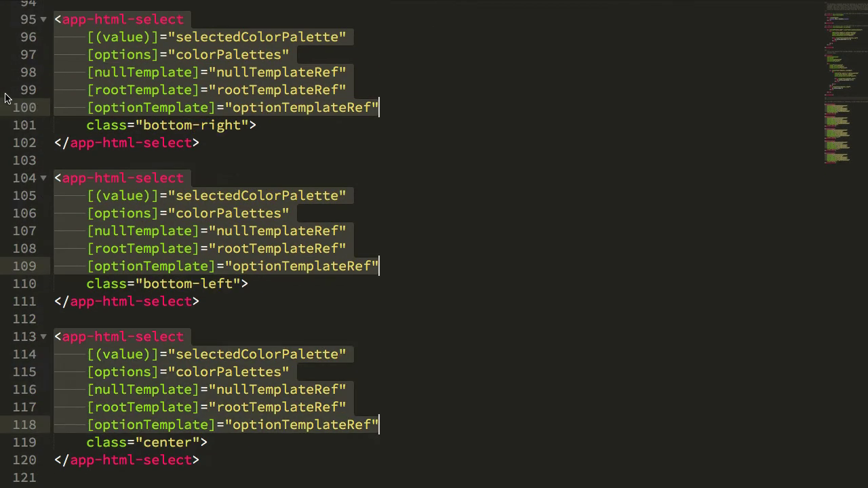
Highlight the app-html-select element name on line 77 and switch to the component's HTML template file
left_click(422, 174)
scroll(423, 174, "up", 15)
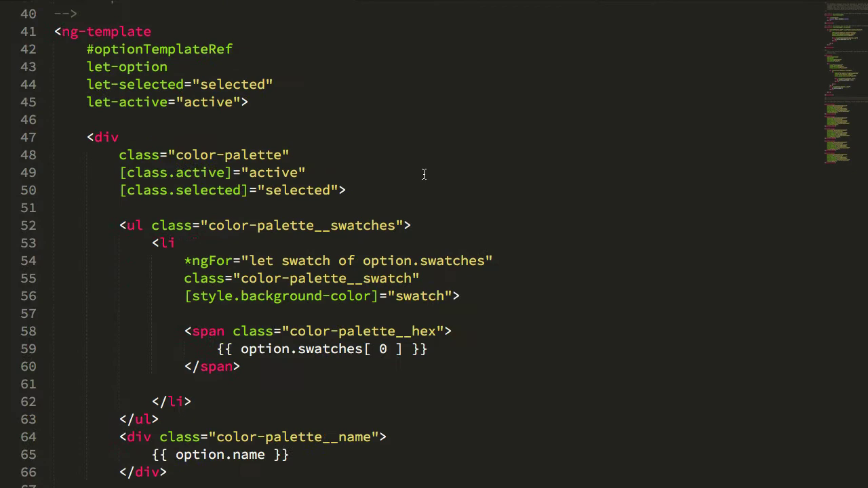
scroll(422, 174, "down", 3)
scroll(423, 174, "down", 5)
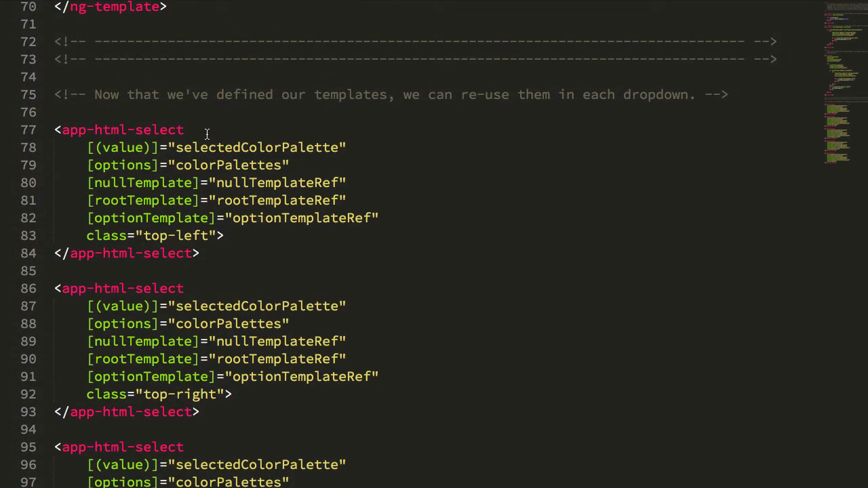
left_click_drag(92, 128, 201, 135)
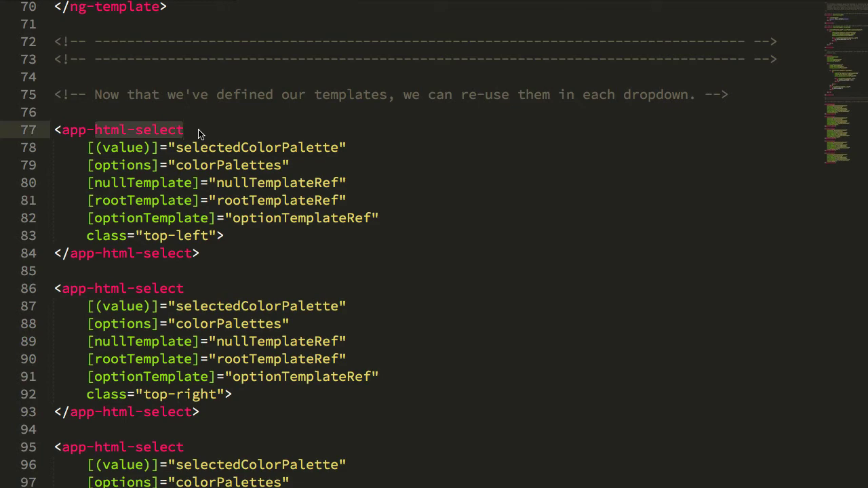
left_click(648, 1)
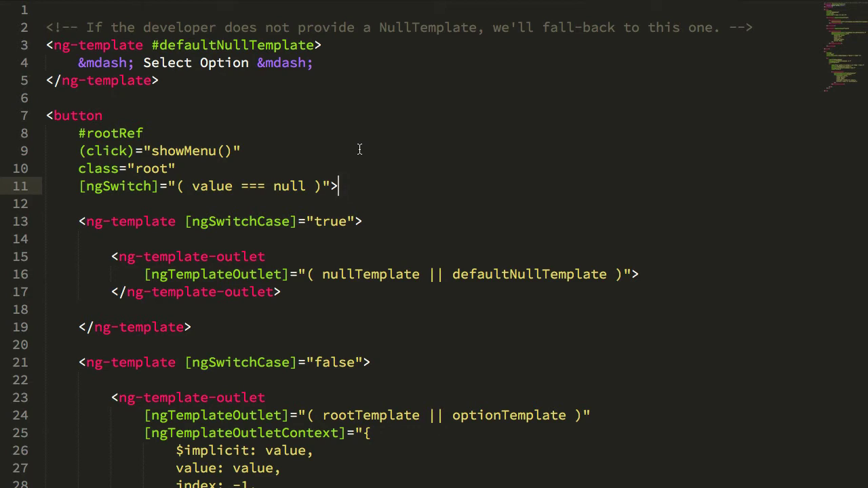
key("ctrl+Tab")
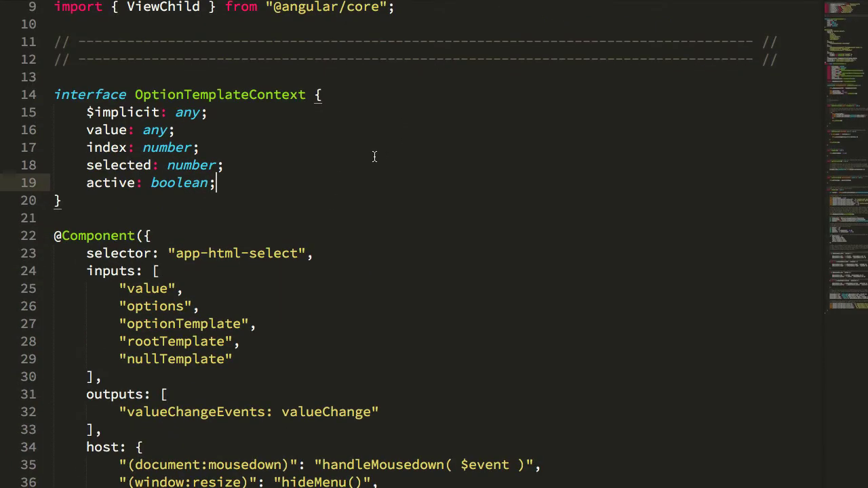
scroll(374, 157, "down", 3)
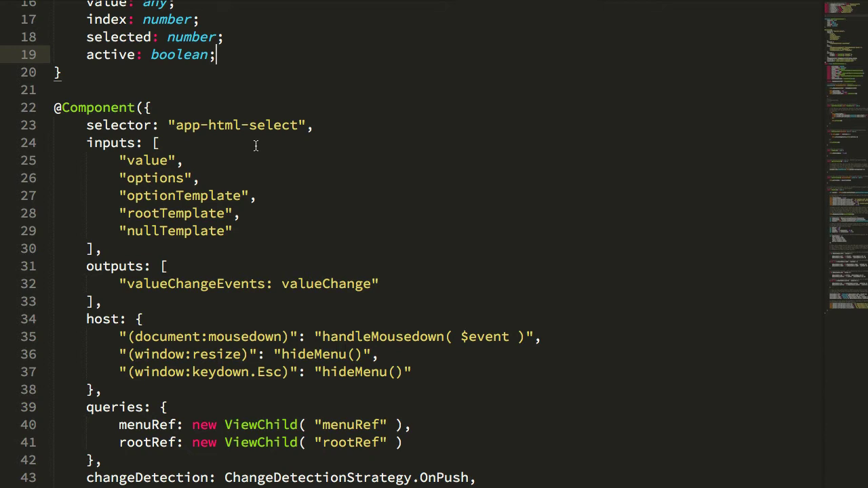
left_click_drag(255, 146, 167, 267)
left_click(165, 266)
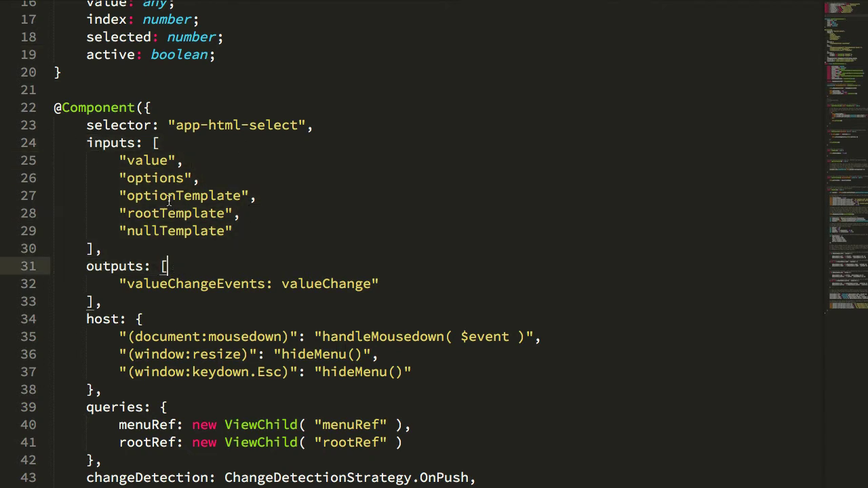
double_click(169, 198)
double_click(172, 216)
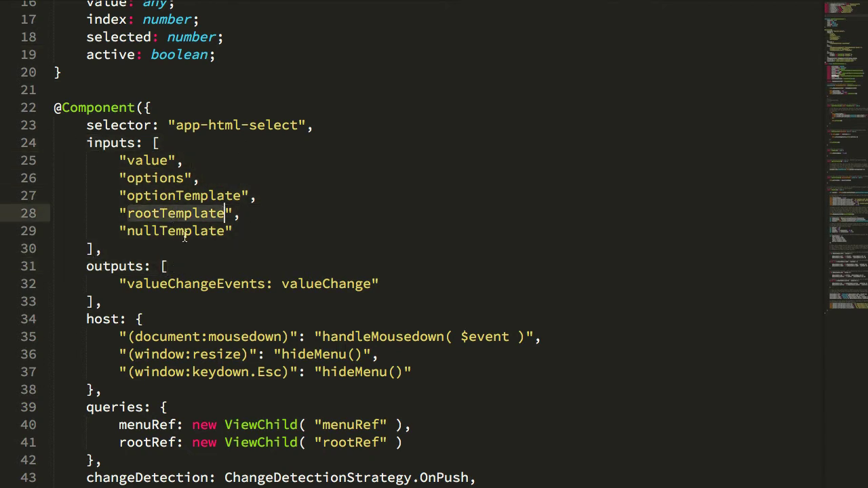
double_click(184, 235)
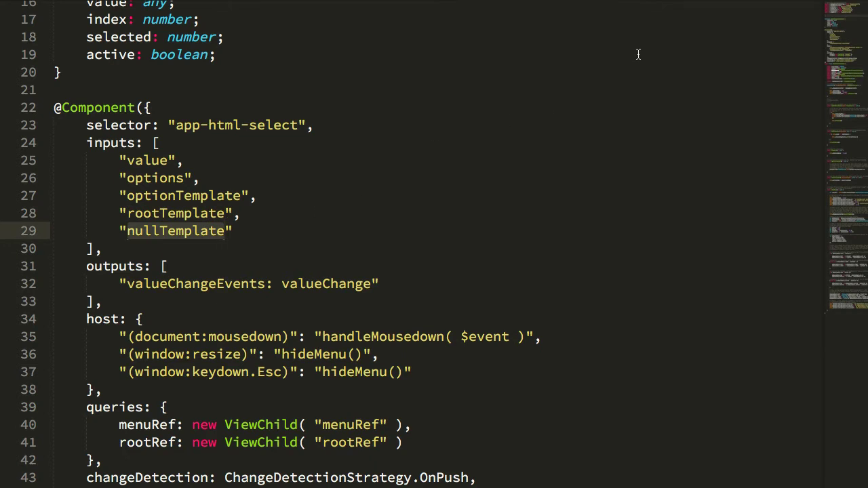
key("ctrl+Tab")
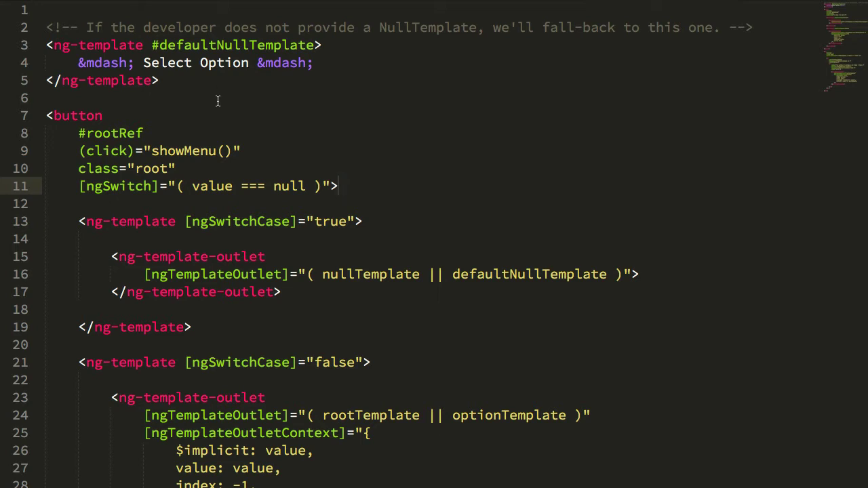
left_click(200, 88)
key("shift+Up")
key("shift+Up")
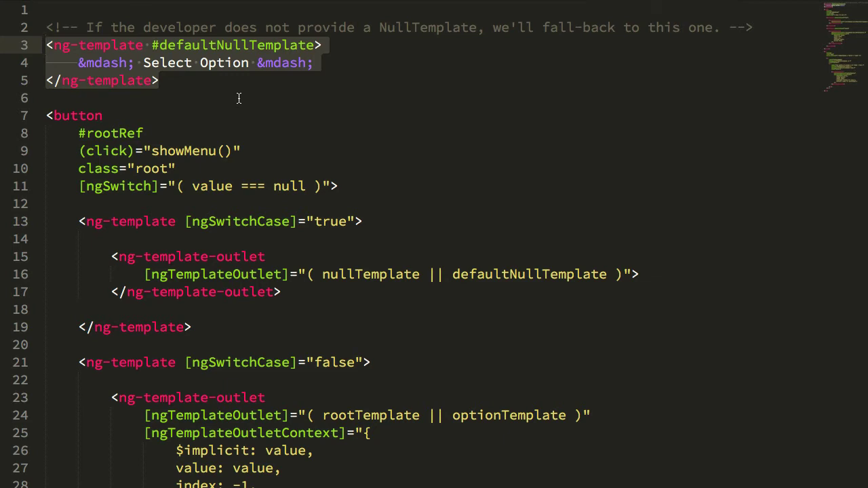
left_click(221, 101)
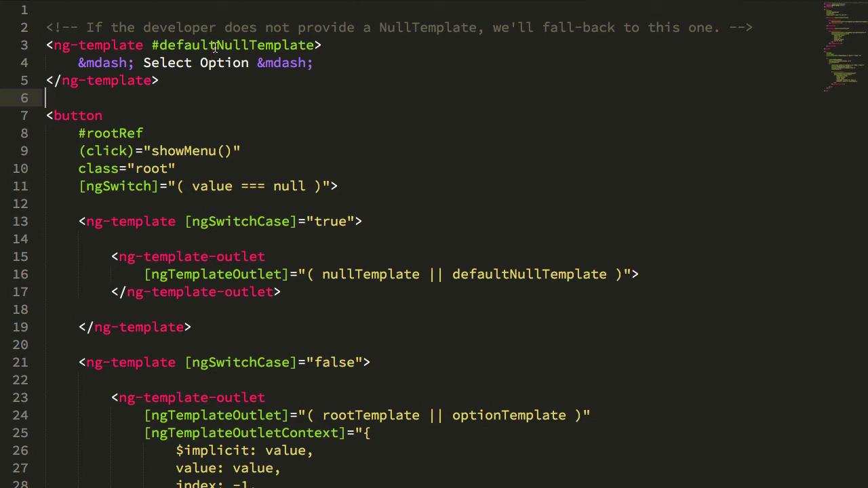
left_click_drag(217, 45, 313, 45)
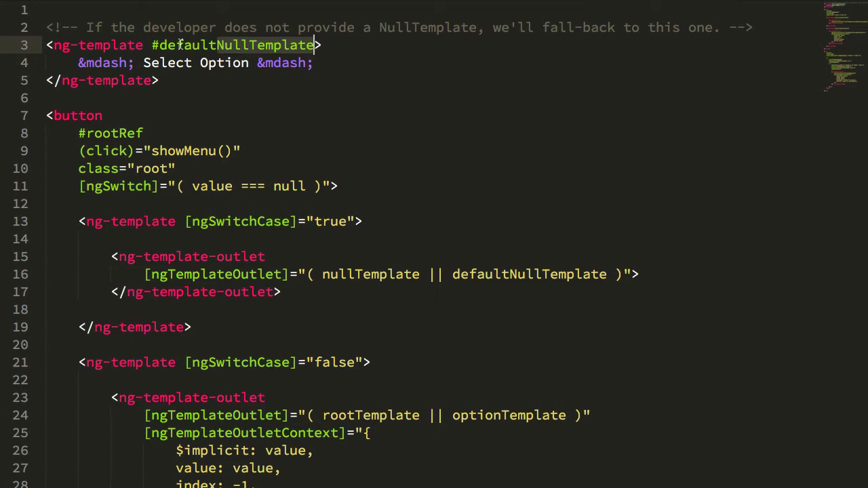
key("ctrl+d")
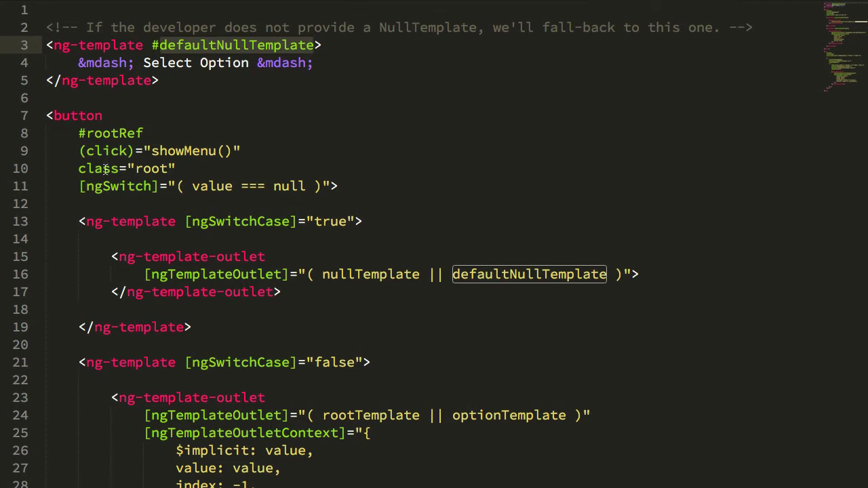
left_click(68, 125)
left_click_drag(71, 130, 172, 136)
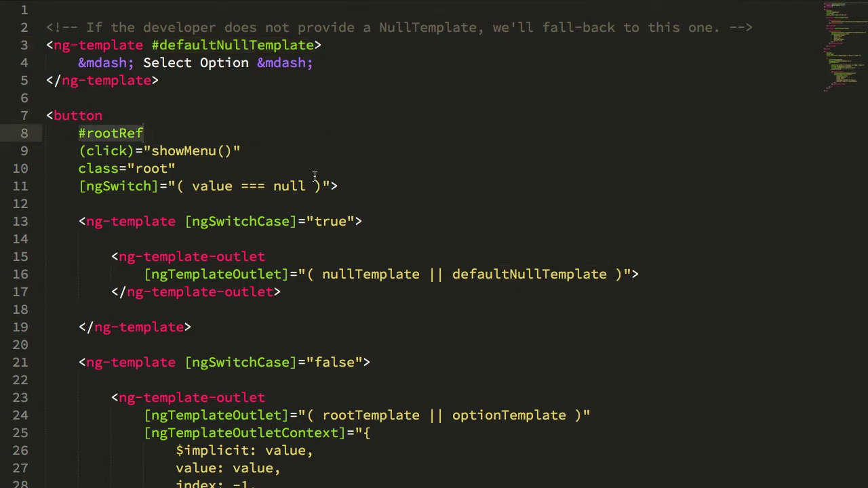
double_click(373, 275)
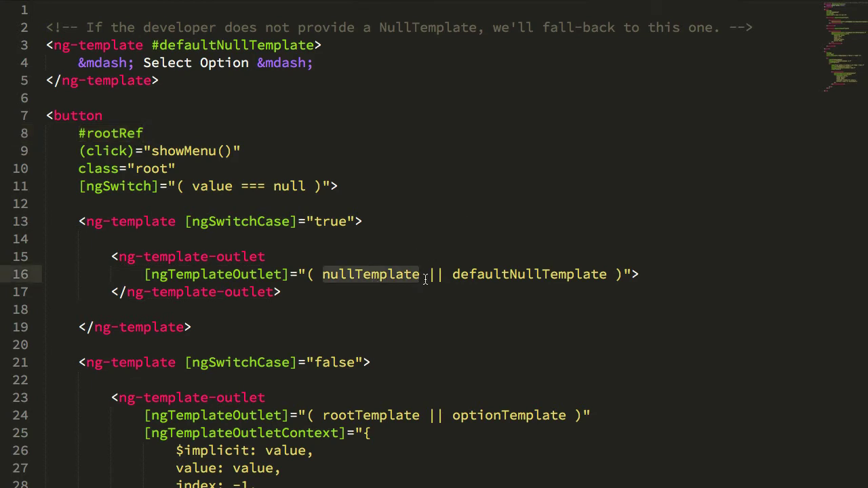
double_click(494, 278)
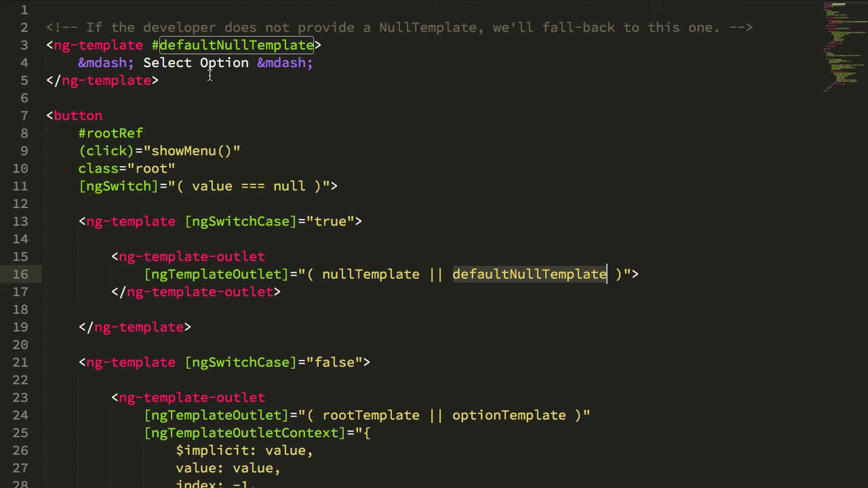
left_click(115, 256)
left_click_drag(117, 256, 281, 259)
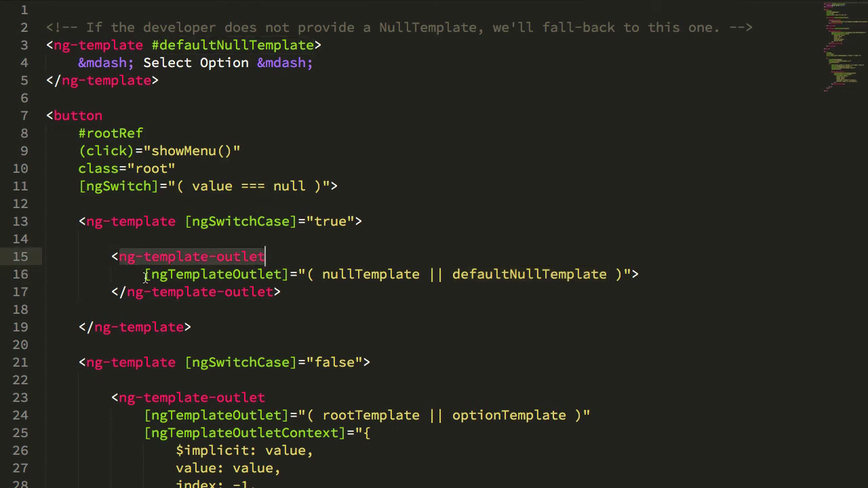
left_click_drag(144, 274, 290, 274)
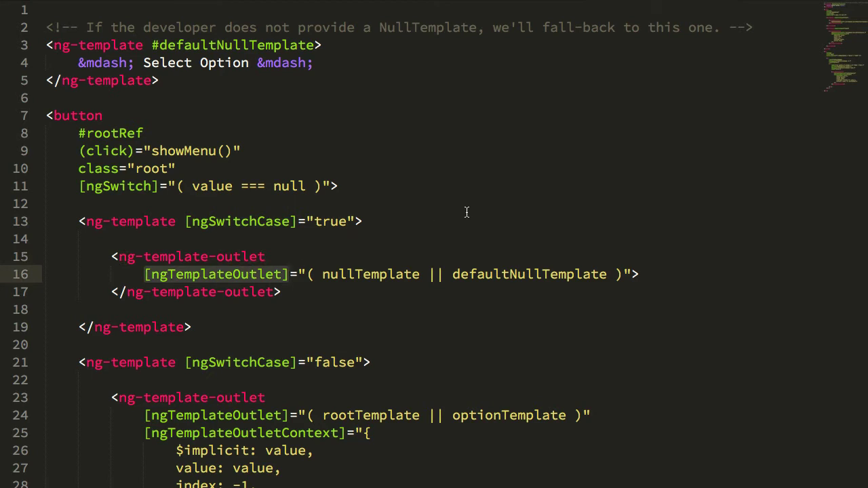
double_click(377, 275)
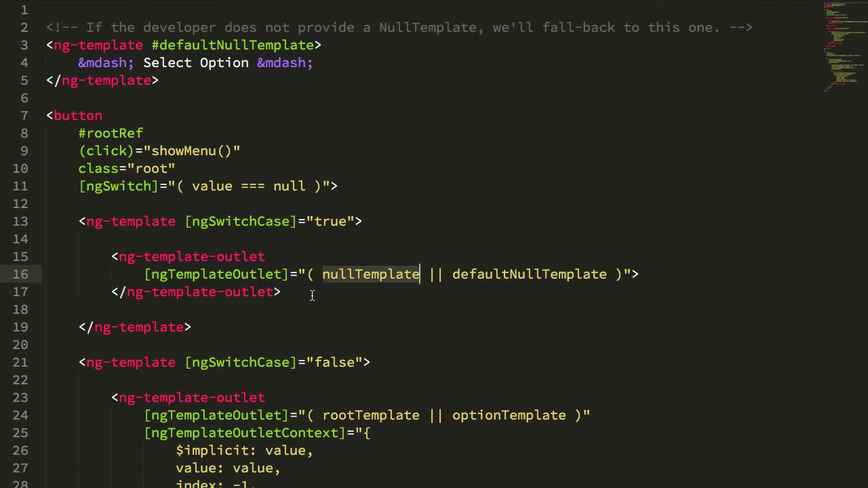
scroll(312, 295, "down", 3)
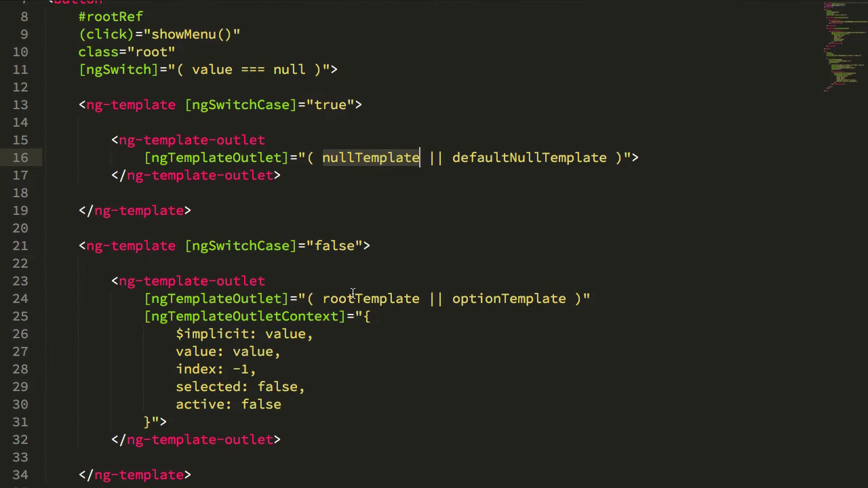
Point out rootTemplate and the optionTemplate fallback in the outlet expression
left_click(566, 298)
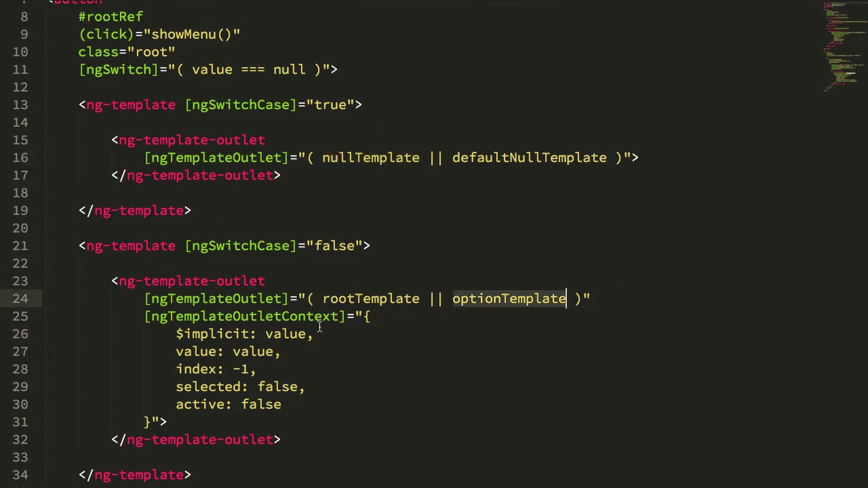
left_click(420, 299)
scroll(405, 231, "down", 2)
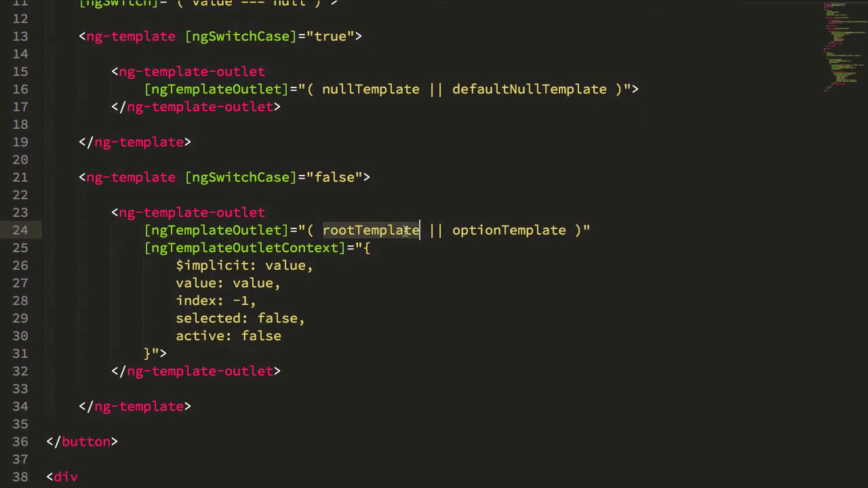
mouse_move(371, 234)
left_mouse_down()
mouse_move(323, 317)
mouse_move(150, 339)
left_mouse_up()
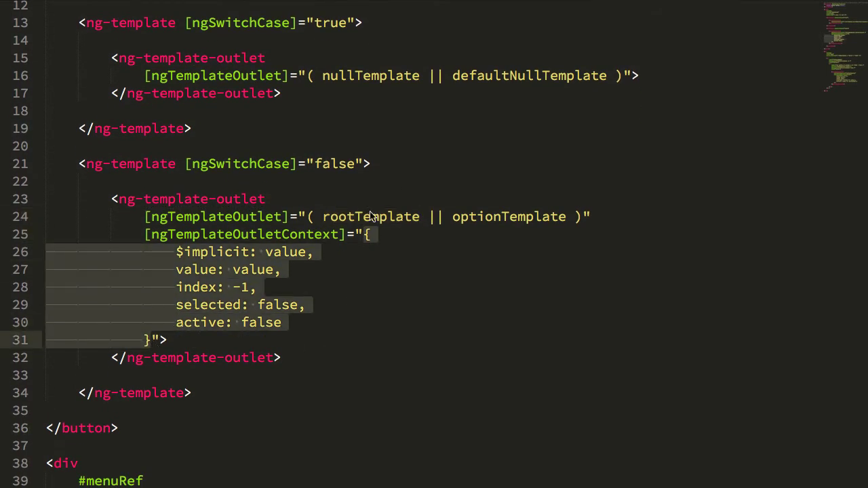
left_click(366, 281)
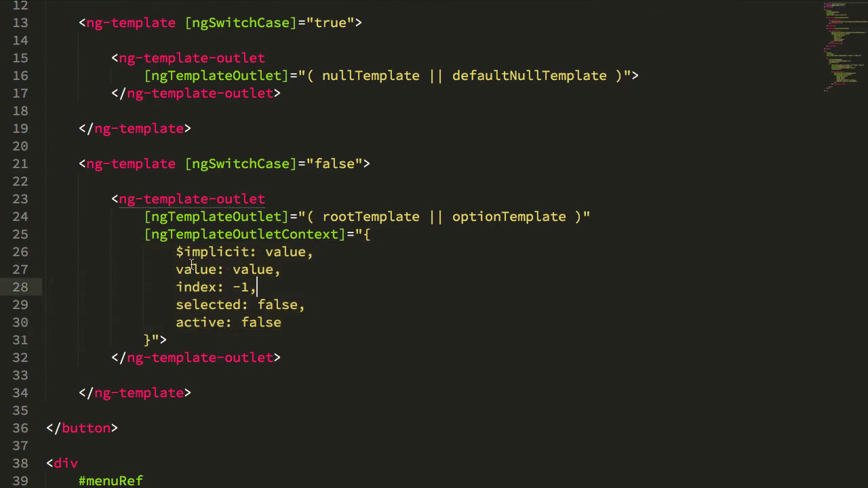
Highlight the ngTemplateOutletContext properties on lines 26–30, then the $implicit key
left_click_drag(176, 251, 318, 317)
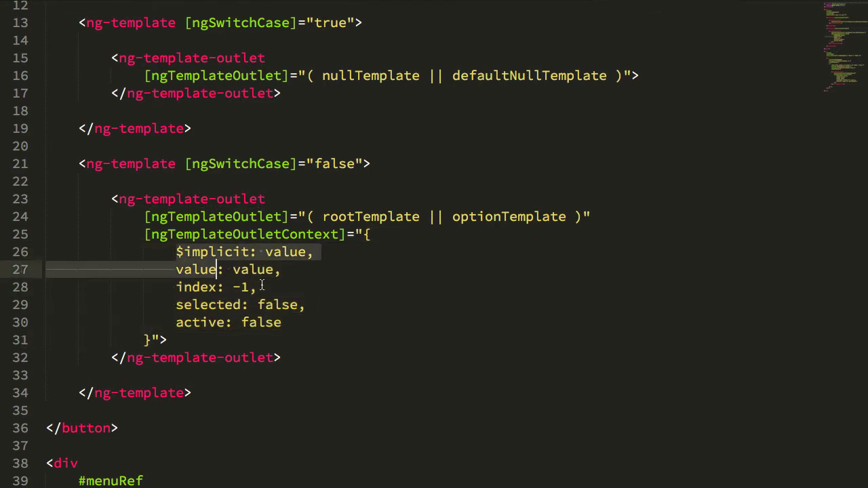
left_click(317, 347)
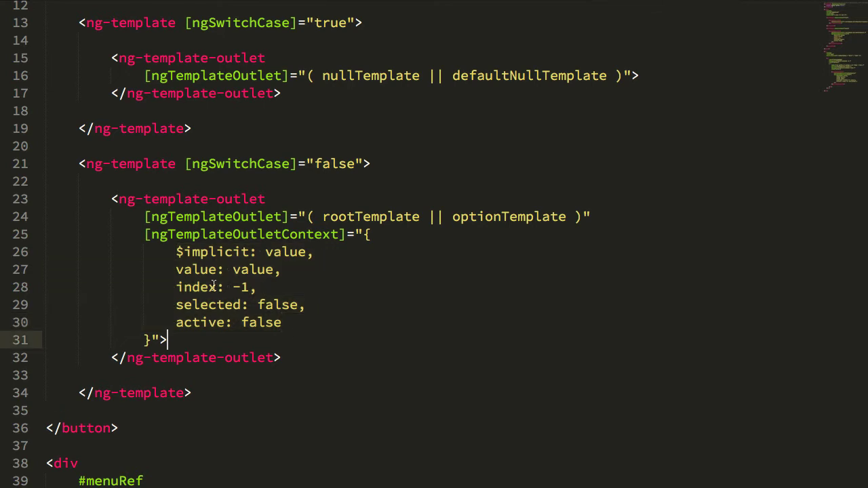
left_click_drag(167, 257, 249, 255)
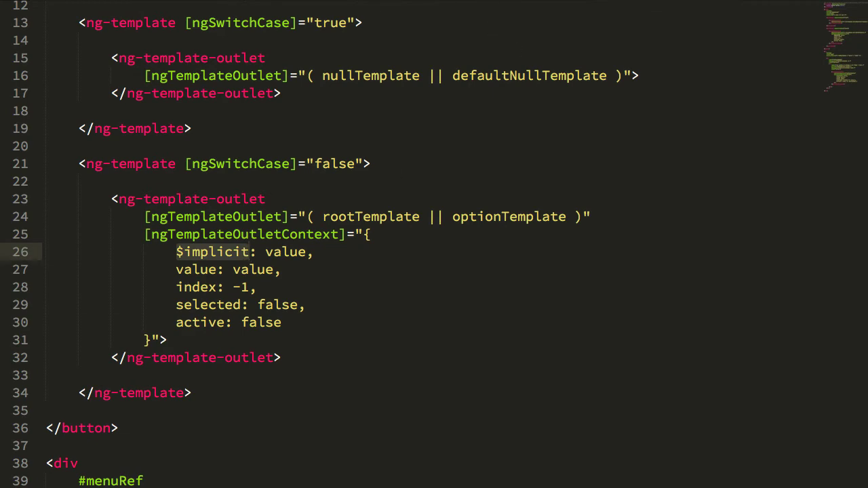
scroll(303, 158, "up", 10)
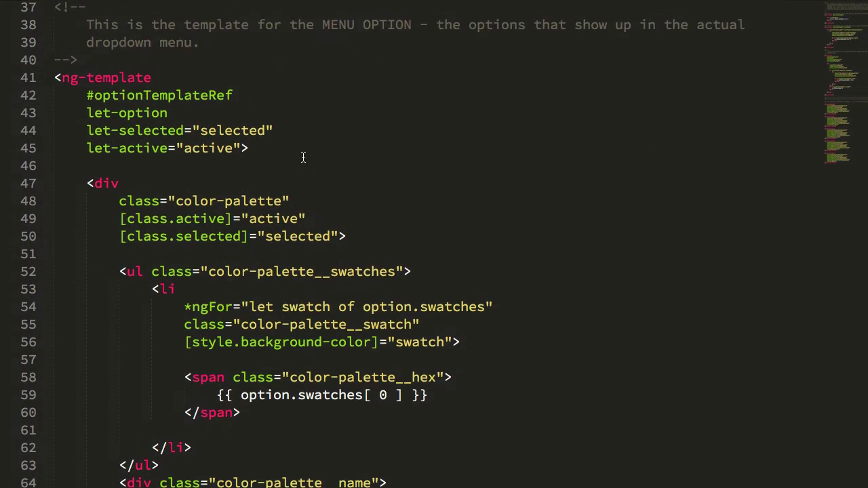
left_click(179, 117)
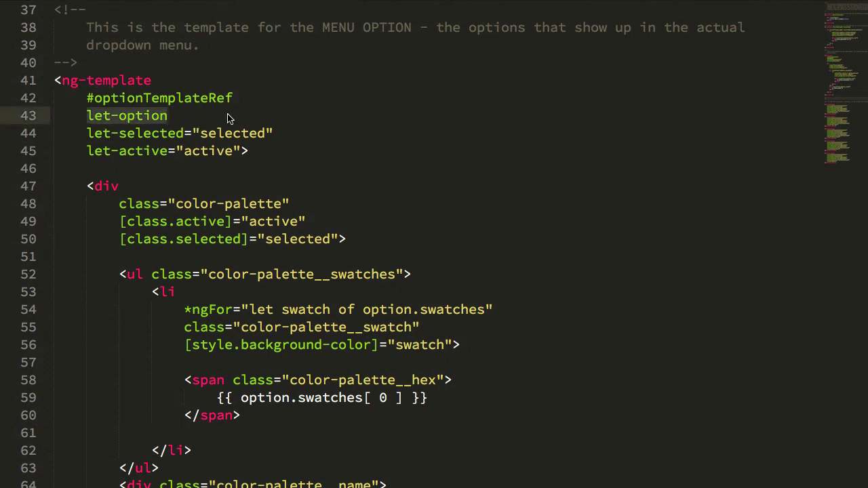
left_click(148, 132)
left_click(142, 152)
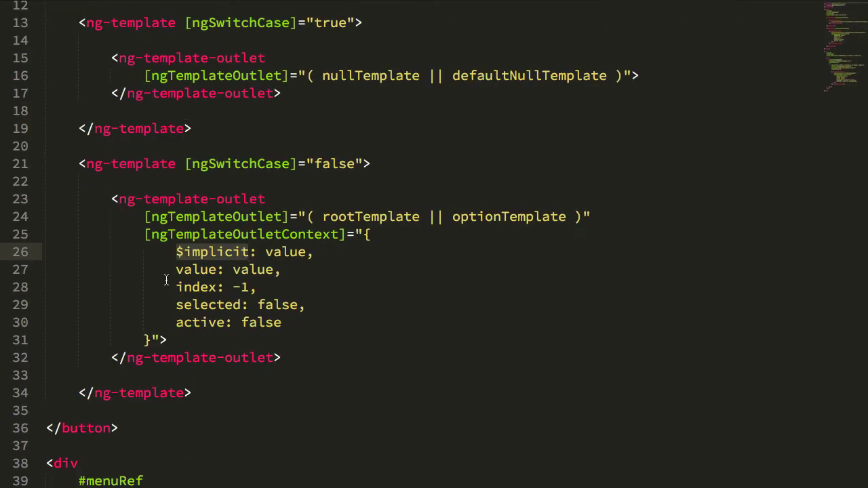
left_click(201, 305)
double_click(202, 305)
double_click(201, 322, "super")
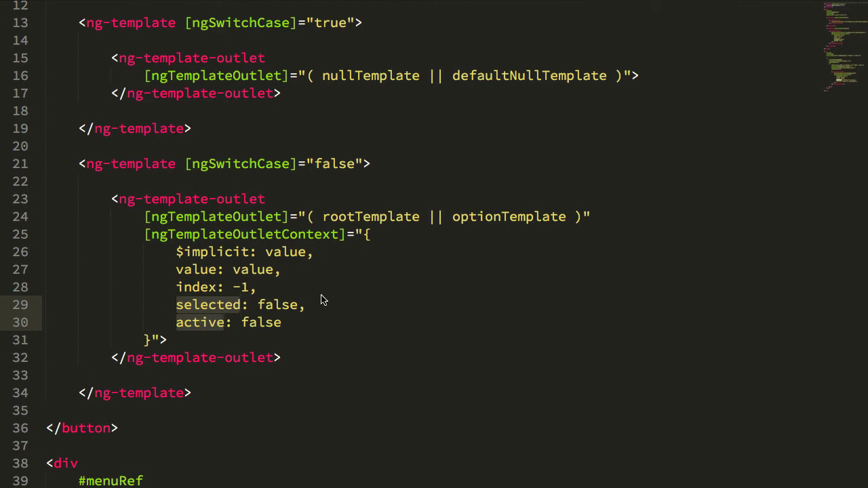
left_click(334, 337)
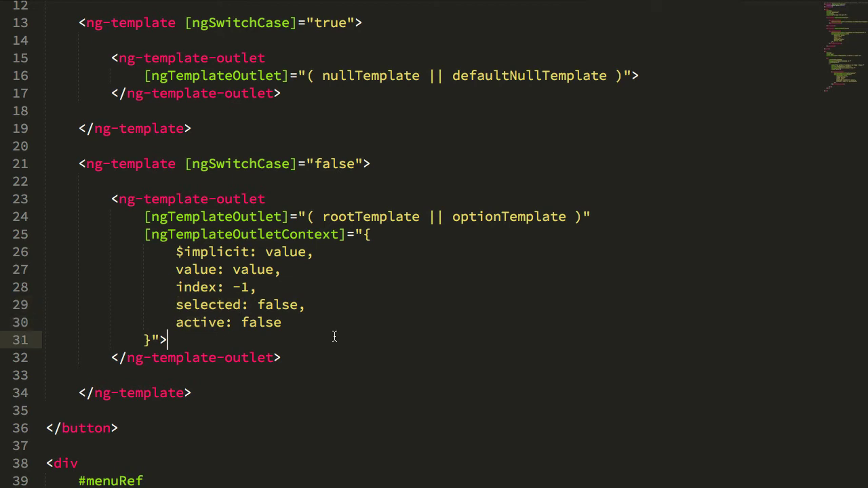
scroll(334, 337, "up", 5)
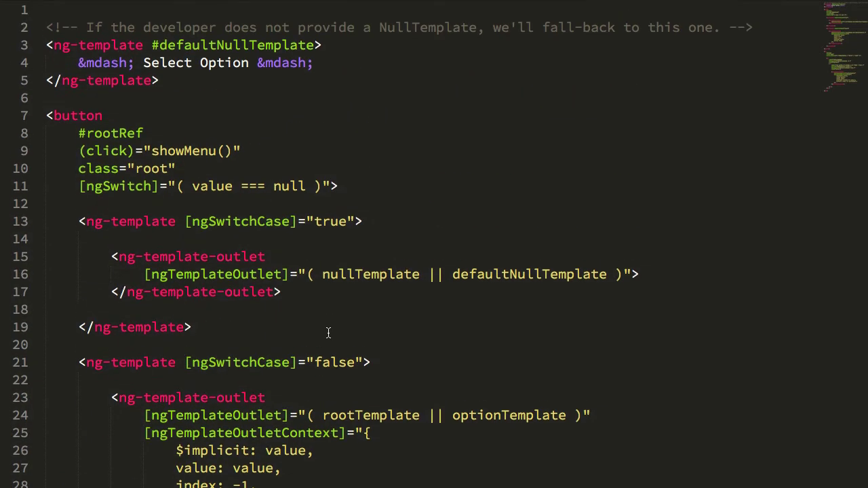
left_click(387, 274)
double_click(386, 274)
scroll(386, 279, "down", 3)
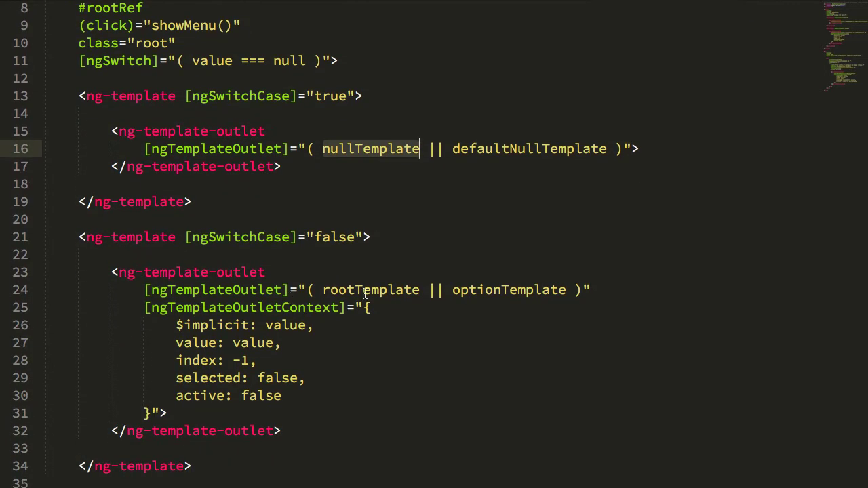
double_click(366, 290)
scroll(468, 300, "down", 2)
scroll(468, 300, "down", 6)
left_click(58, 203)
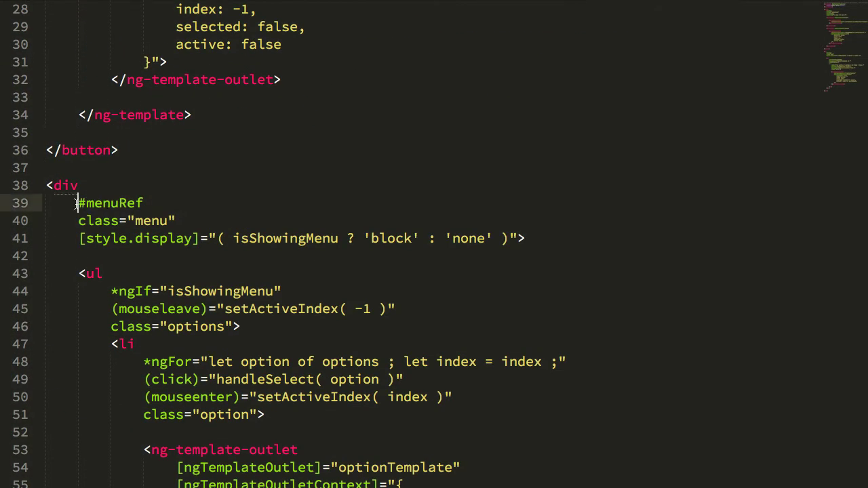
scroll(351, 194, "down", 4)
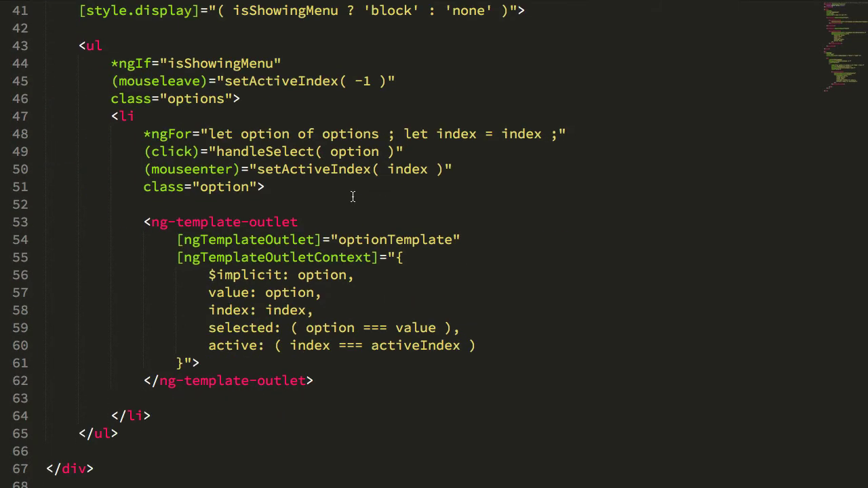
scroll(352, 197, "up", 1)
scroll(352, 197, "up", 2)
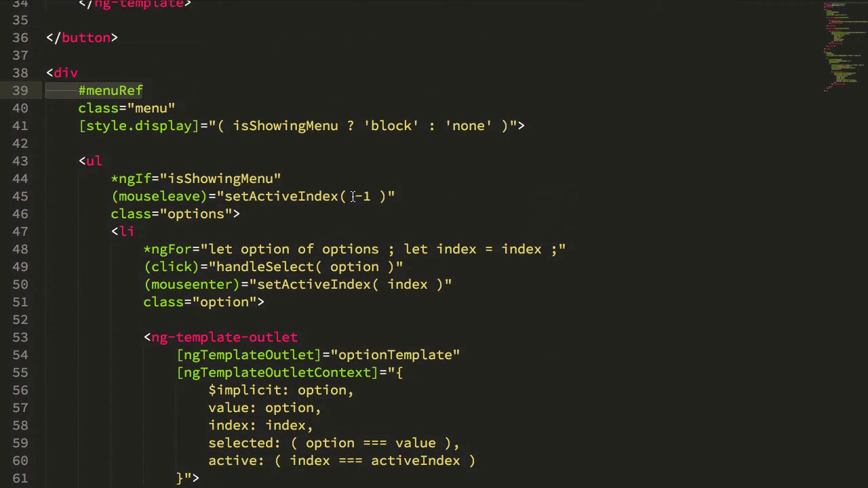
double_click(157, 249)
left_click(162, 250)
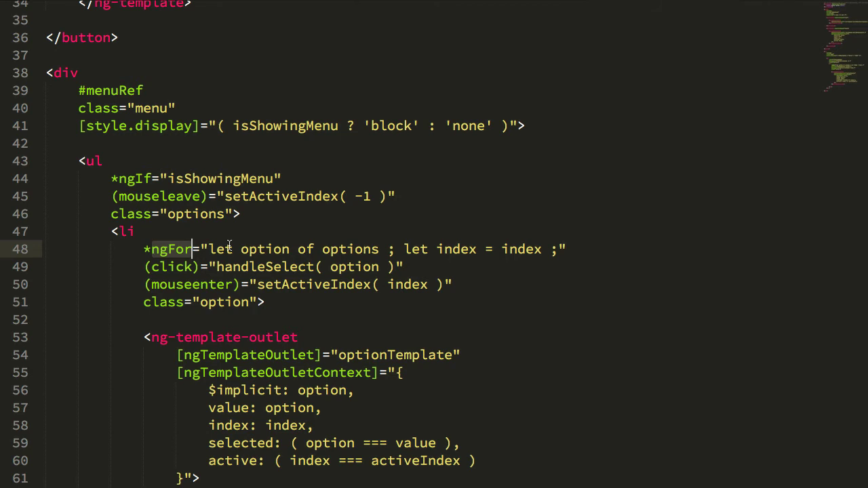
scroll(421, 226, "down", 2)
scroll(421, 226, "down", 1)
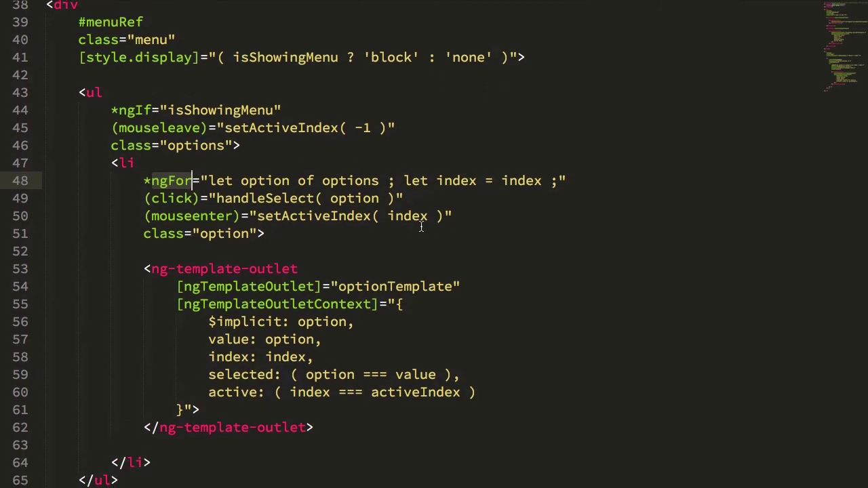
scroll(421, 226, "down", 1)
left_click_drag(403, 292, 182, 397)
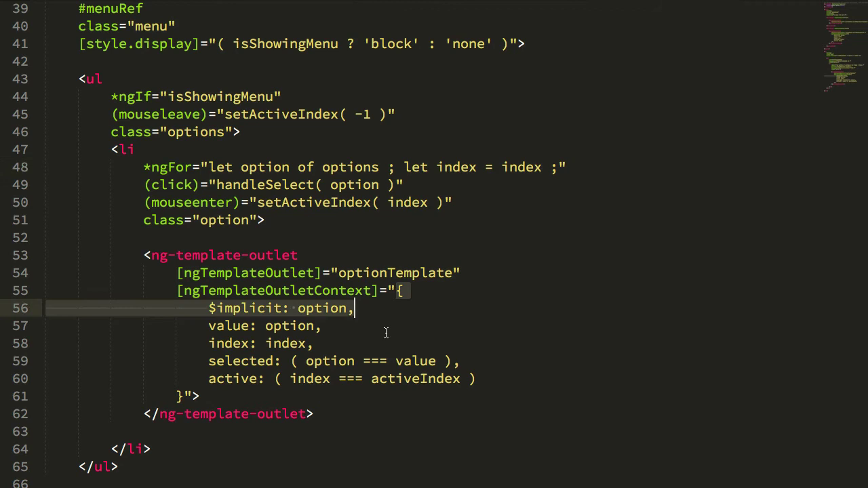
left_click(340, 405)
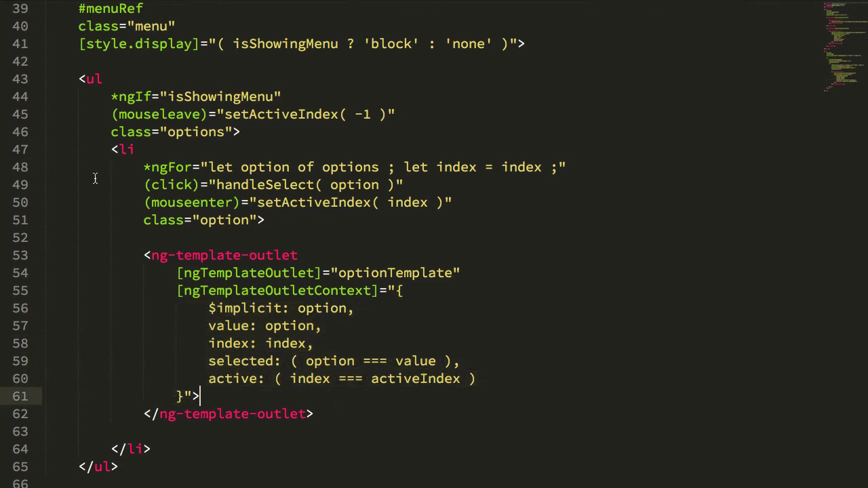
left_click_drag(109, 151, 606, 201)
left_click(488, 232)
left_click(139, 256)
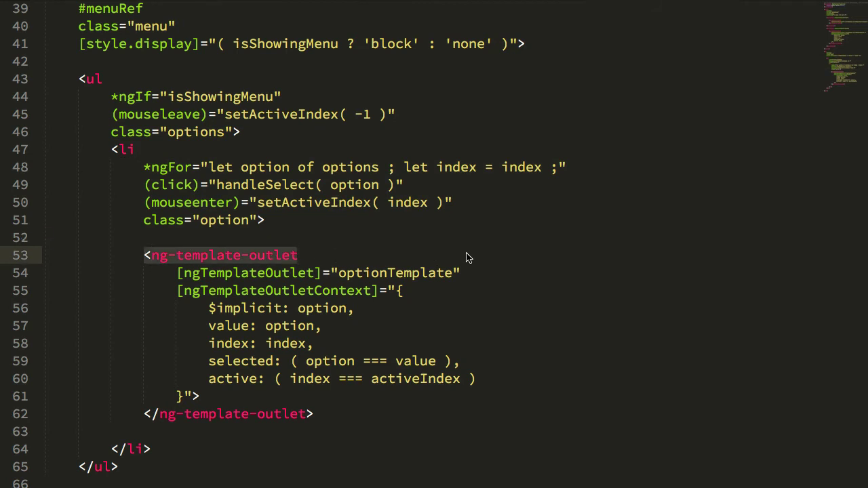
double_click(391, 272)
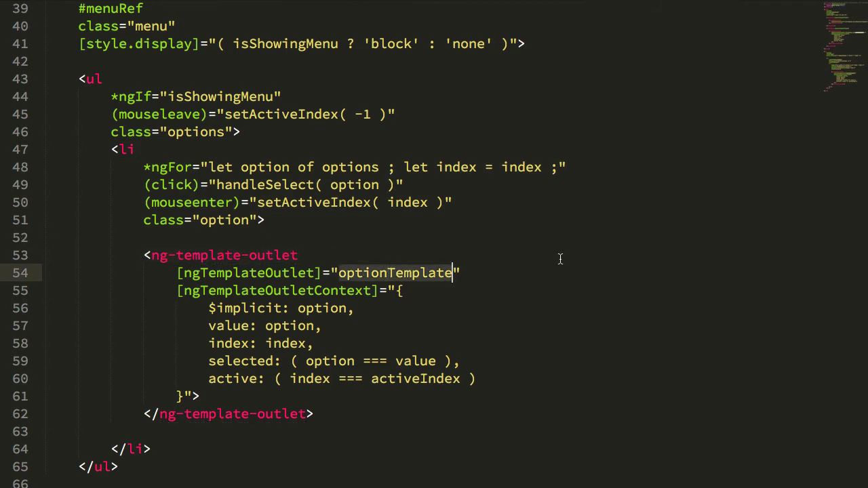
left_click_drag(407, 293, 181, 396)
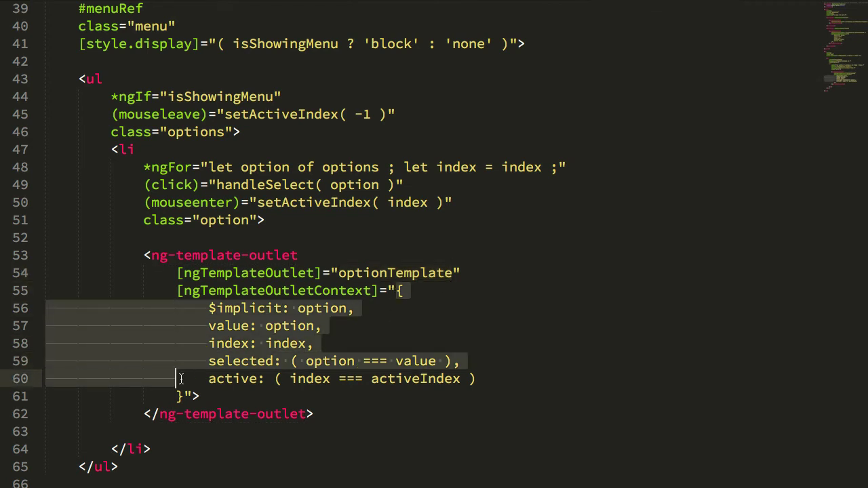
left_click(434, 448)
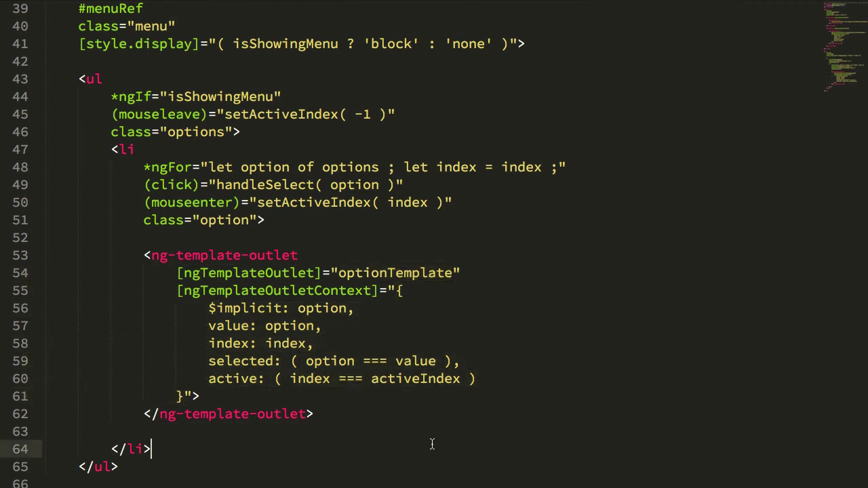
left_click_drag(283, 361, 487, 361)
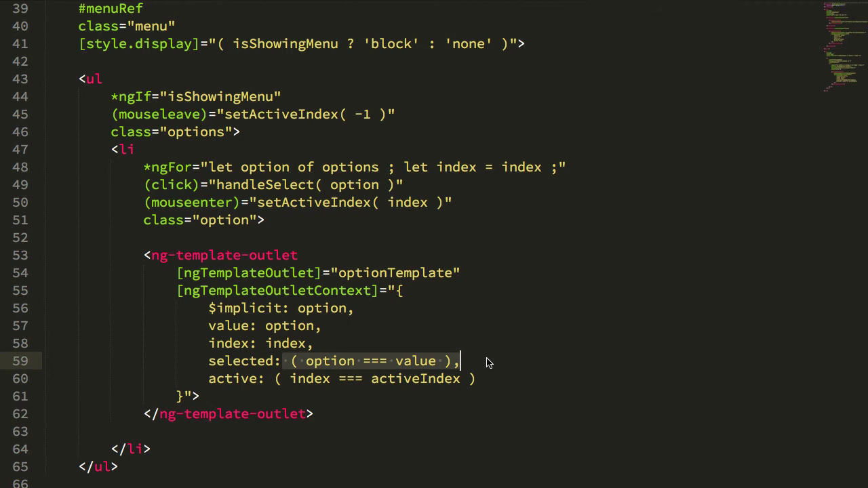
left_click_drag(500, 378, 290, 360)
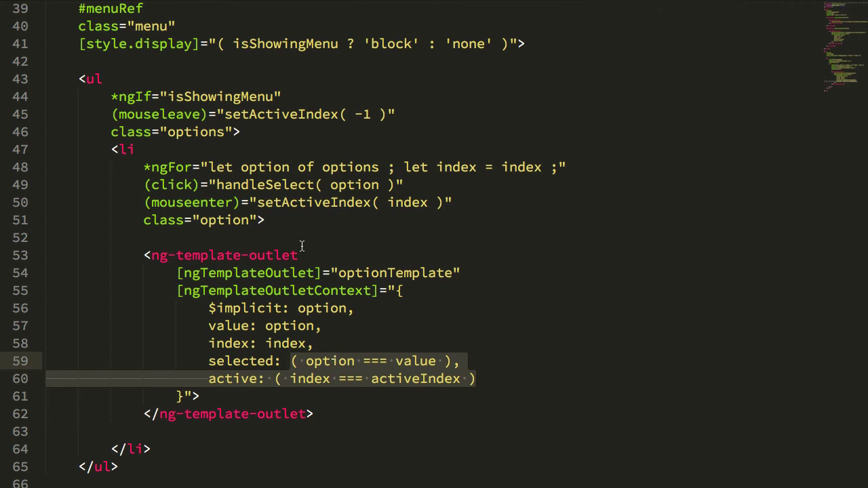
left_click(481, 386)
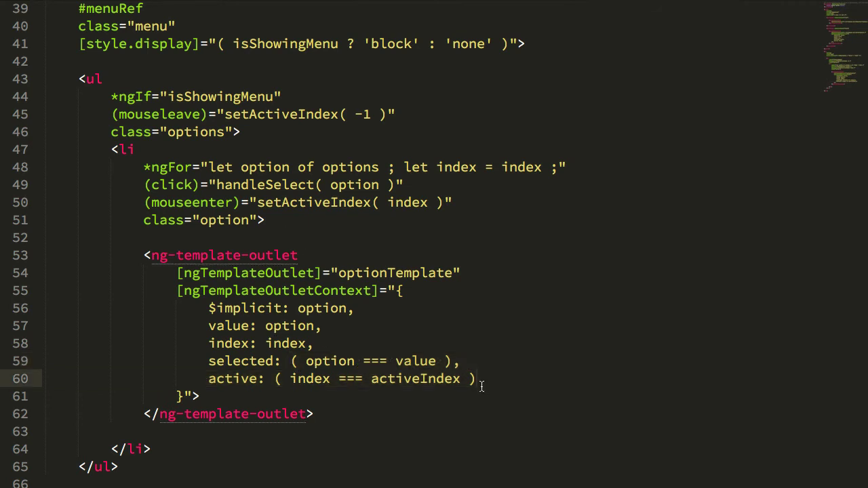
scroll(481, 386, "down", 3)
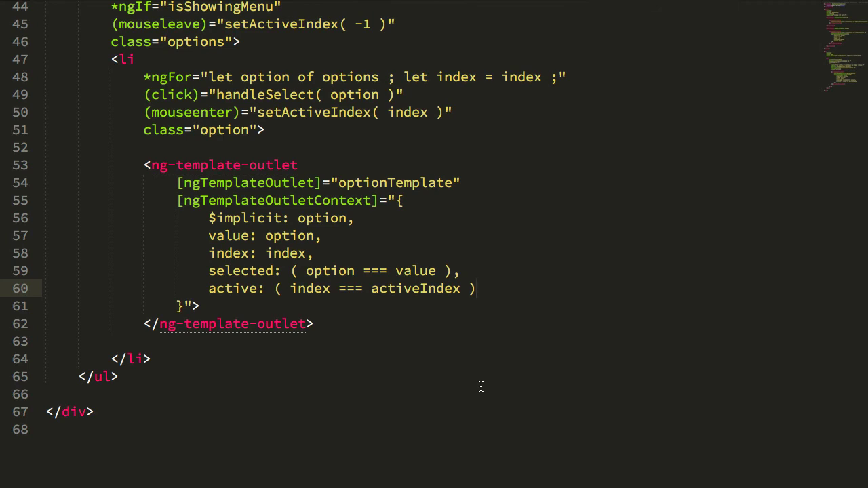
scroll(480, 386, "up", 1)
scroll(478, 383, "up", 4)
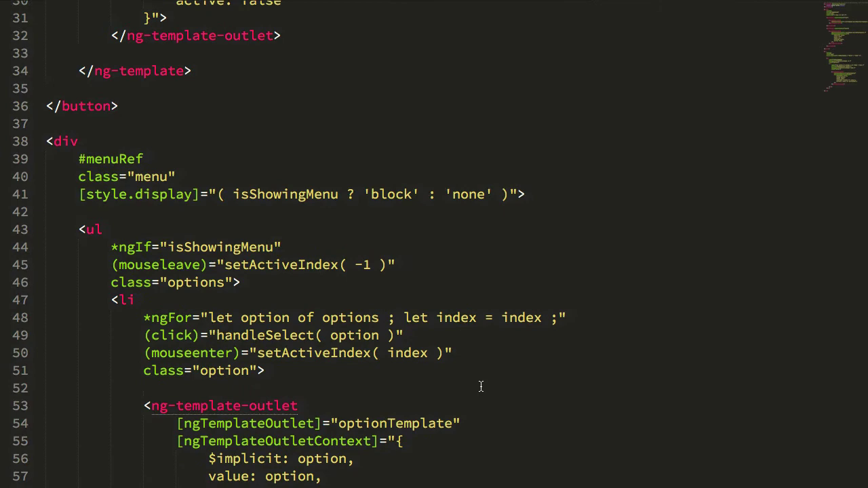
scroll(478, 384, "up", 10)
Read html-select.component.ts down to the rootRect measurement in showMenu, then bring Chrome forward
key("ctrl+Tab")
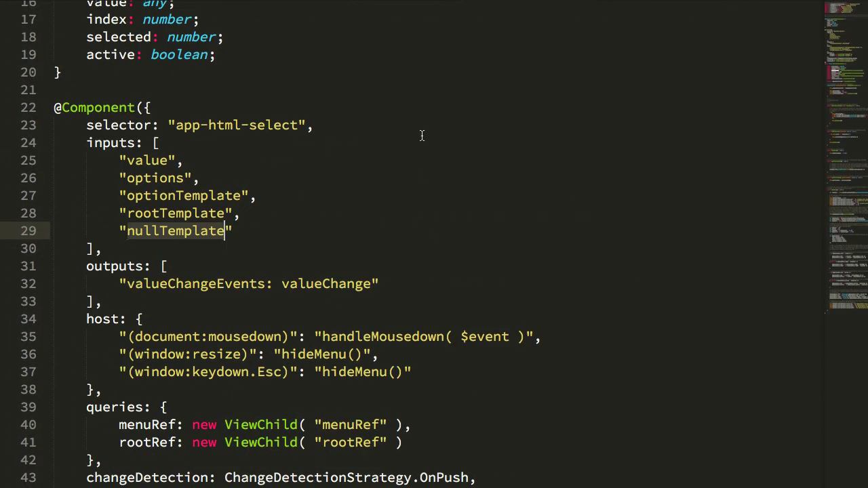
scroll(358, 194, "down", 2)
scroll(358, 193, "down", 3)
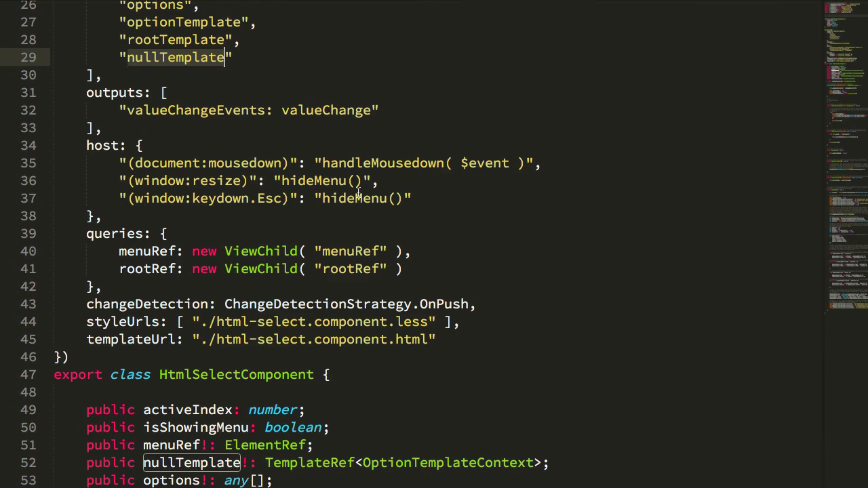
scroll(520, 304, "down", 5)
left_click(520, 304)
scroll(520, 304, "down", 5)
scroll(520, 305, "down", 3)
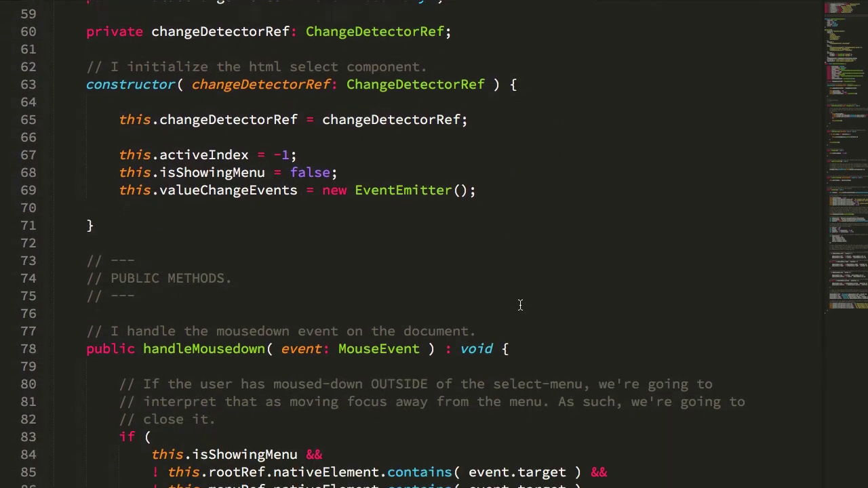
scroll(520, 304, "down", 5)
scroll(520, 305, "down", 3)
scroll(520, 305, "down", 10)
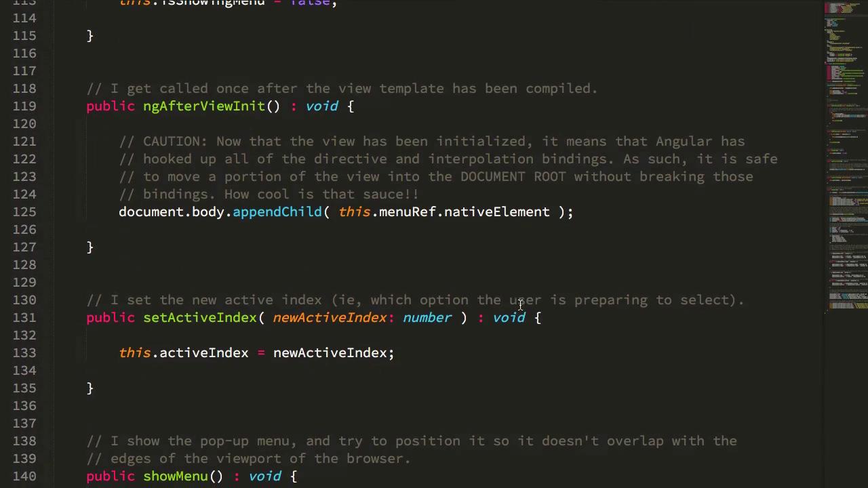
scroll(520, 305, "down", 2)
scroll(520, 304, "down", 2)
left_click(166, 330)
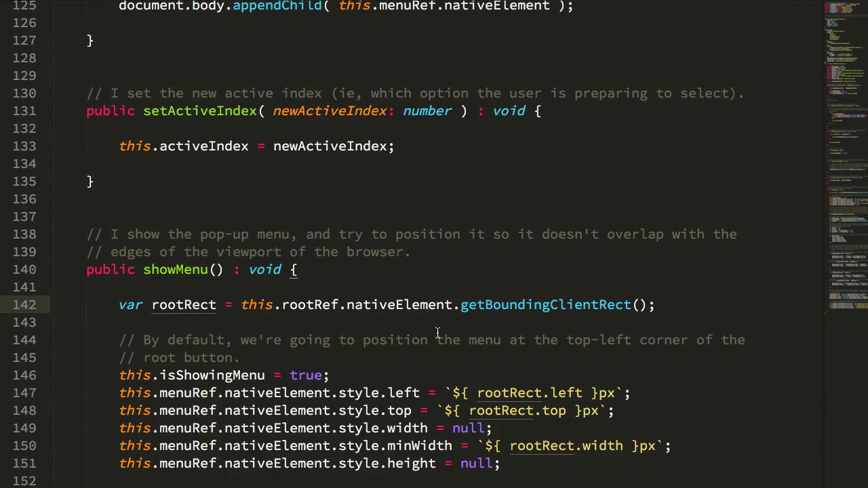
scroll(434, 332, "down", 5)
scroll(264, 225, "down", 2)
scroll(339, 231, "down", 2)
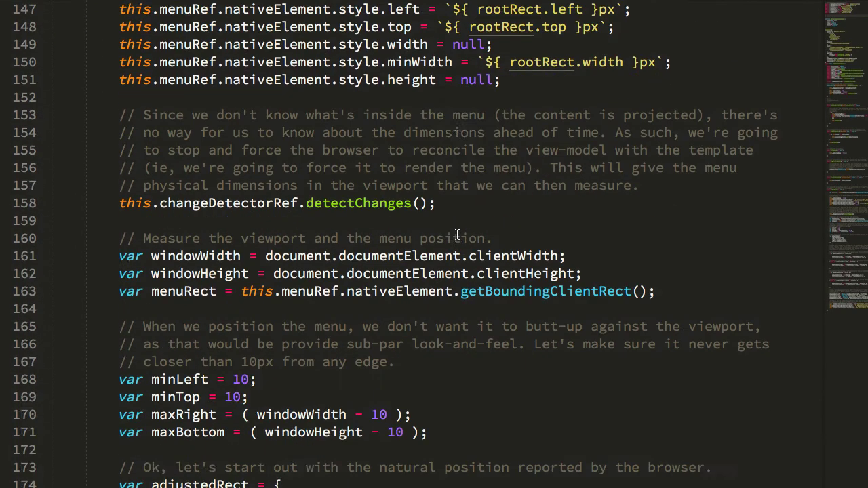
scroll(454, 233, "down", 2)
scroll(423, 242, "down", 11)
scroll(423, 241, "down", 5)
scroll(423, 241, "down", 8)
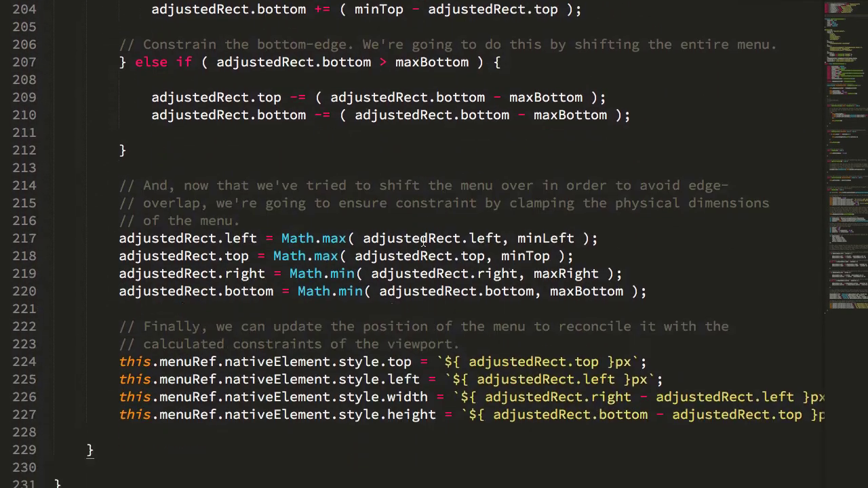
key("super+Tab")
Open and close the bottom-left, top-right and centre palette dropdowns, keeping the pink palette
left_click(68, 351)
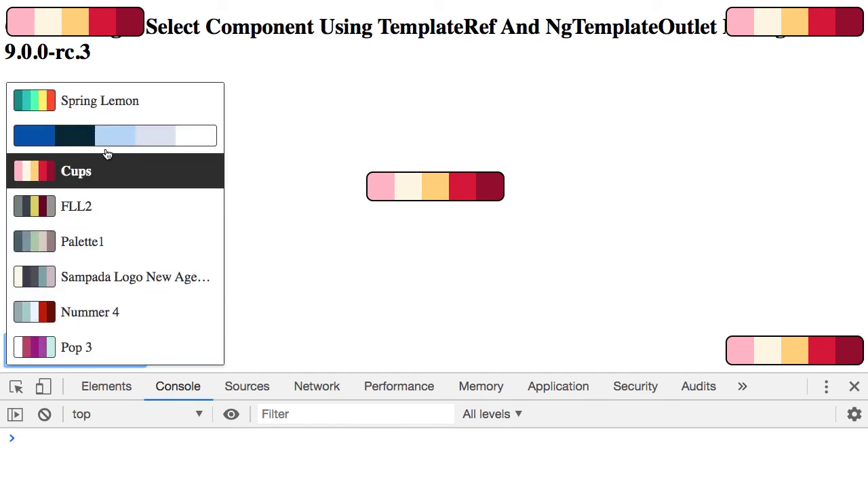
left_click(674, 177)
left_click(770, 36)
left_click(678, 91)
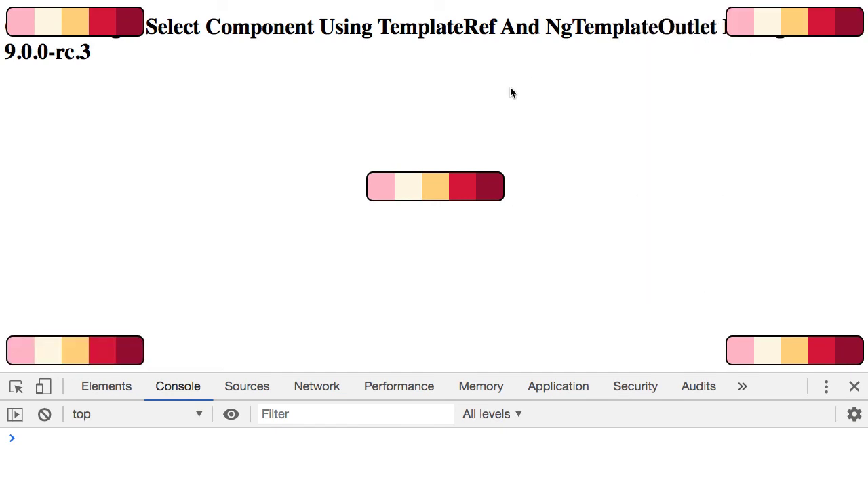
left_click(460, 179)
left_click(452, 189)
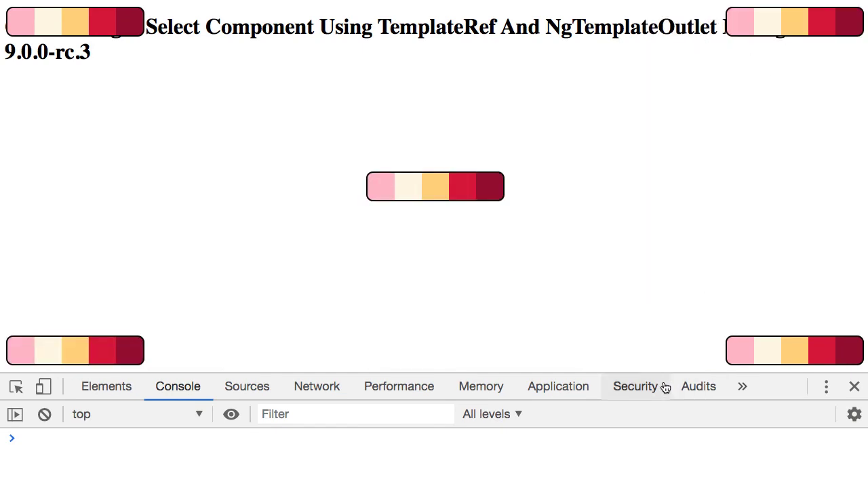
Shrink the viewport height, reopen the centre menu to show it stays on screen, then restore the height
mouse_move(662, 374)
left_mouse_down()
mouse_move(667, 280)
mouse_move(644, 200)
left_mouse_up()
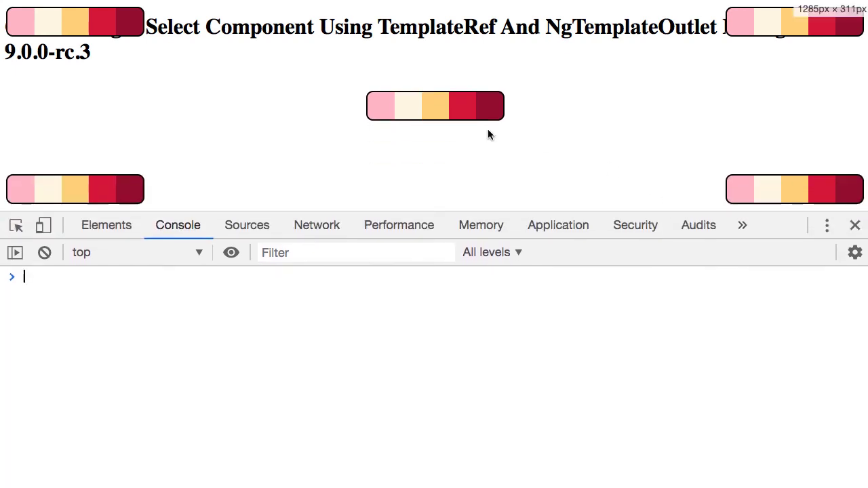
left_click(485, 112)
scroll(530, 114, "down", 3)
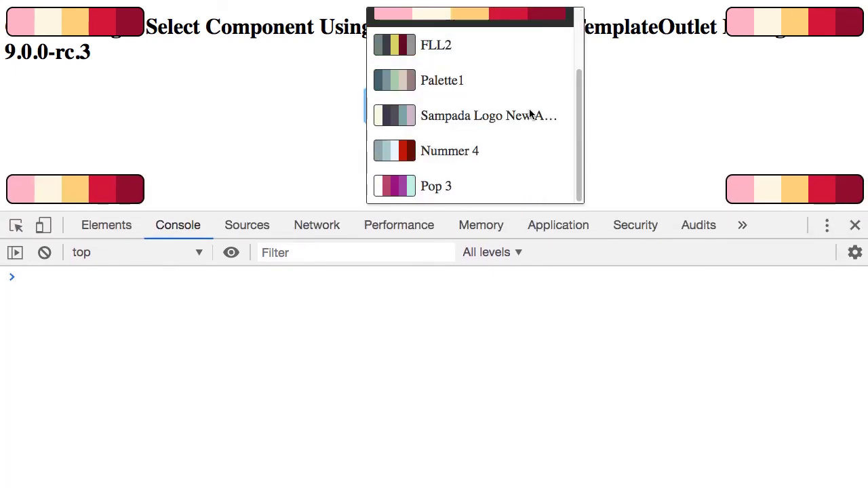
mouse_move(765, 226)
left_mouse_down()
mouse_move(764, 330)
mouse_move(746, 392)
left_mouse_up()
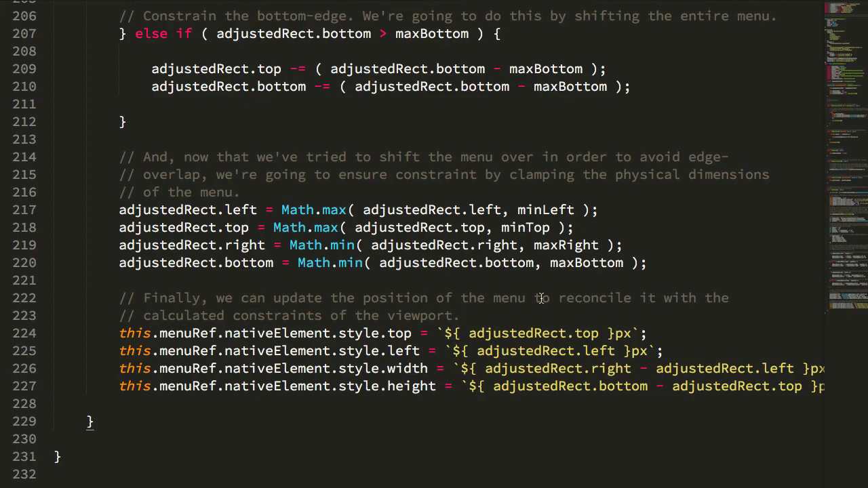
scroll(651, 345, "down", 2)
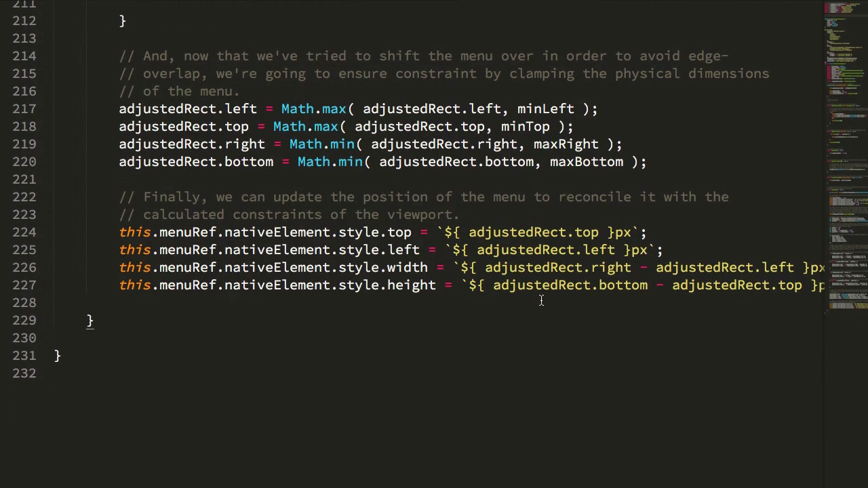
scroll(538, 300, "up", 2)
scroll(542, 301, "up", 20)
scroll(541, 301, "up", 10)
scroll(540, 300, "up", 5)
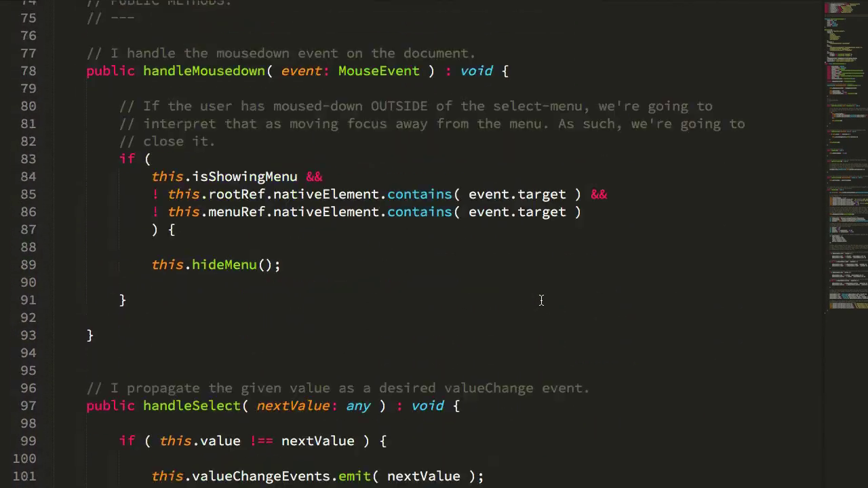
scroll(540, 300, "up", 15)
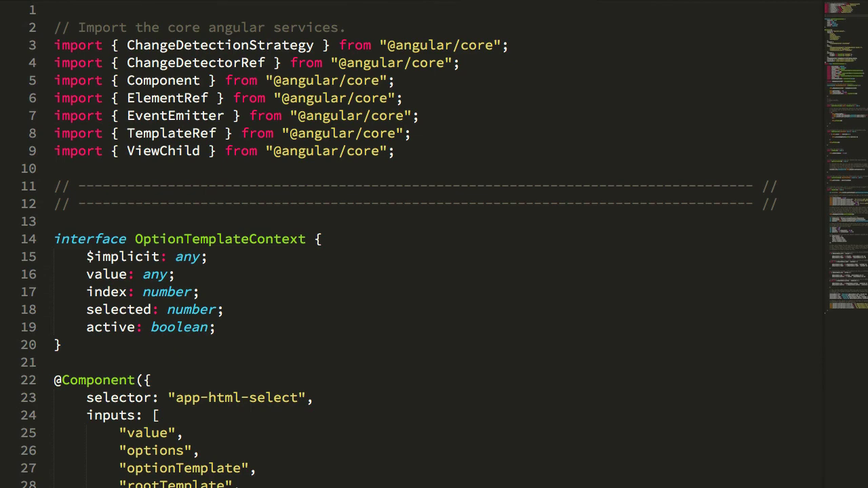
Highlight the optionTemplateRef opening tag and the bottom-left app-html-select instance in app.component.html
left_click(134, 81)
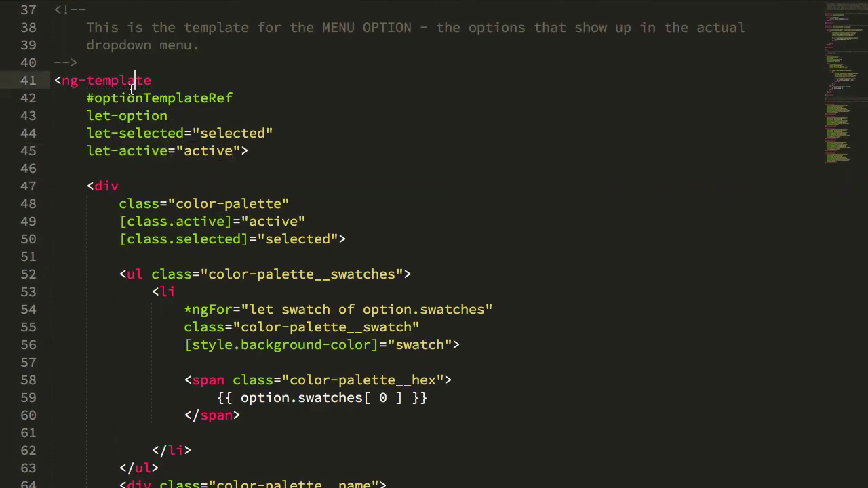
double_click(132, 84)
scroll(342, 107, "down", 5)
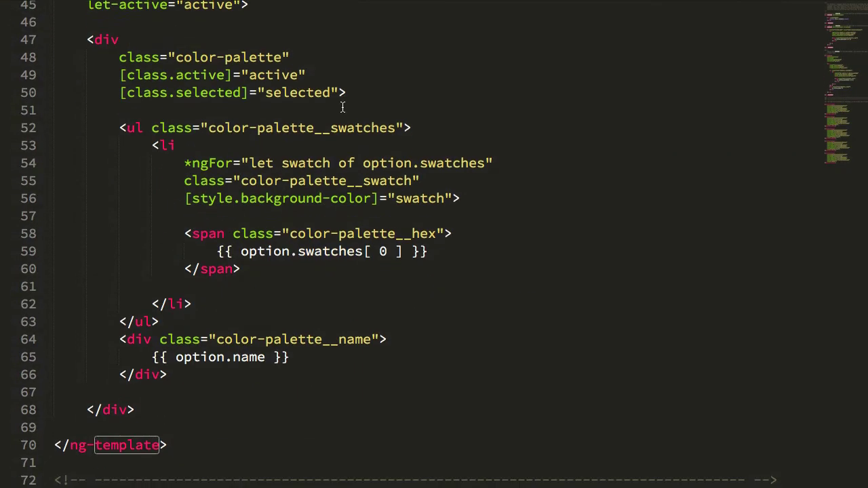
scroll(286, 164, "down", 15)
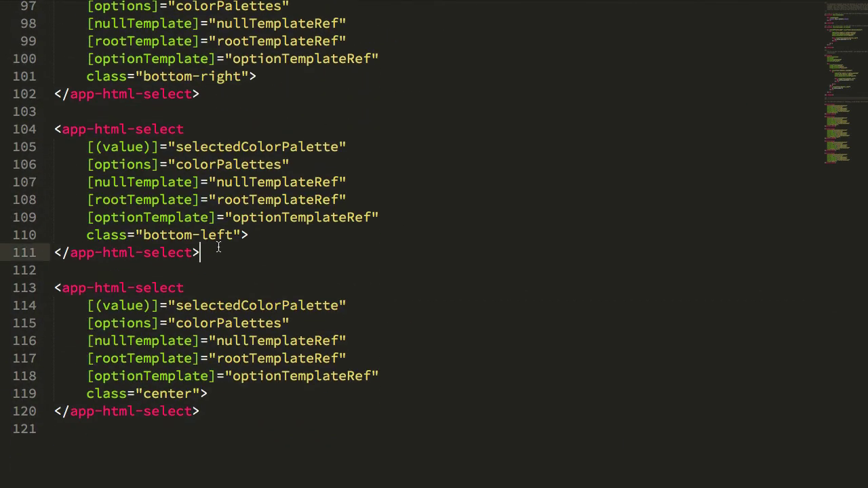
left_click_drag(212, 246, 54, 129)
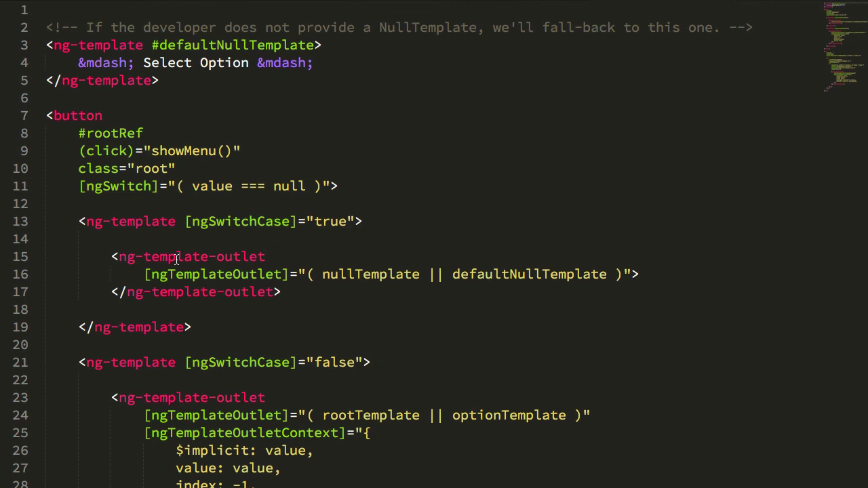
left_click_drag(99, 239, 295, 312)
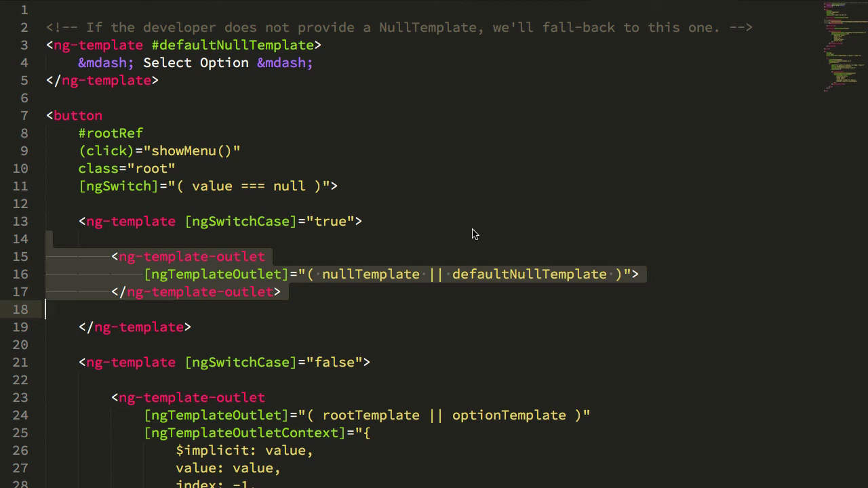
left_click(429, 241)
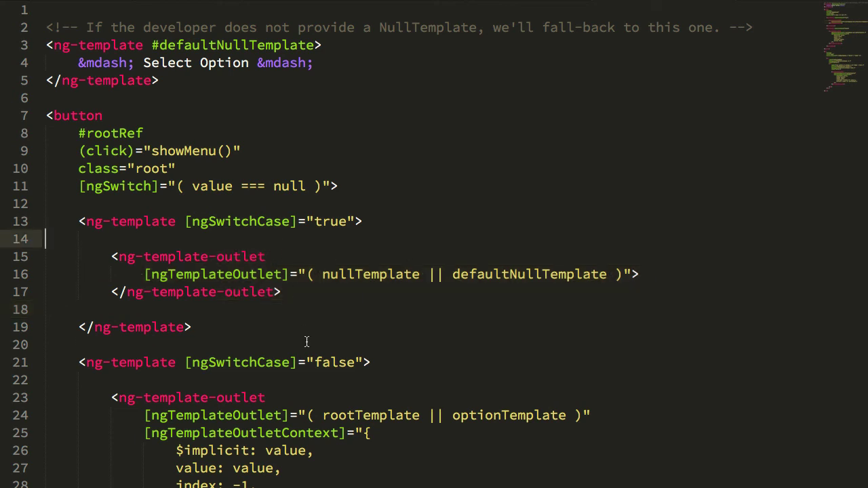